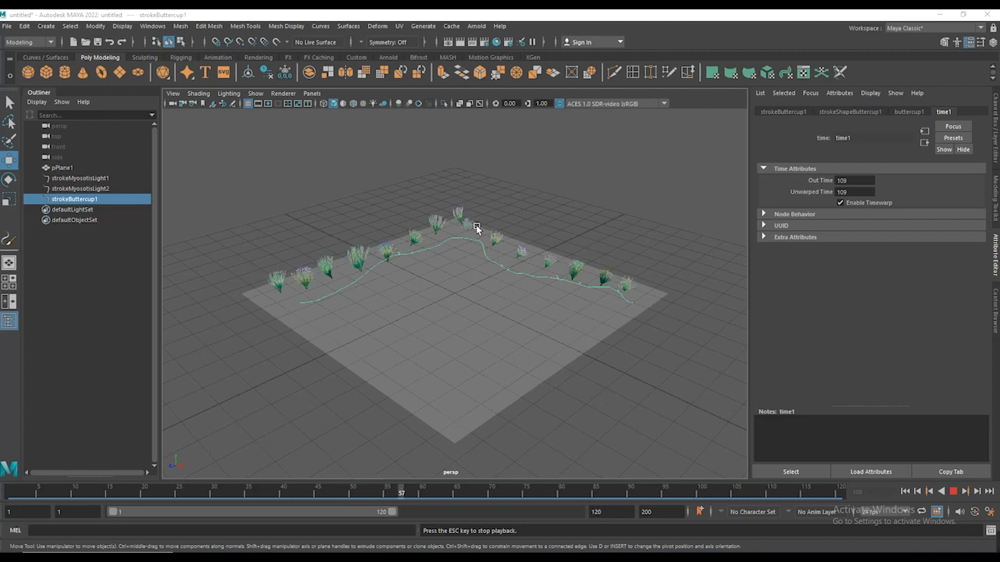
Step: Stop the playback, delete the plane and its flower strokes, and start a new empty scene
{"action": "left_click", "coordinate": [963, 492]}
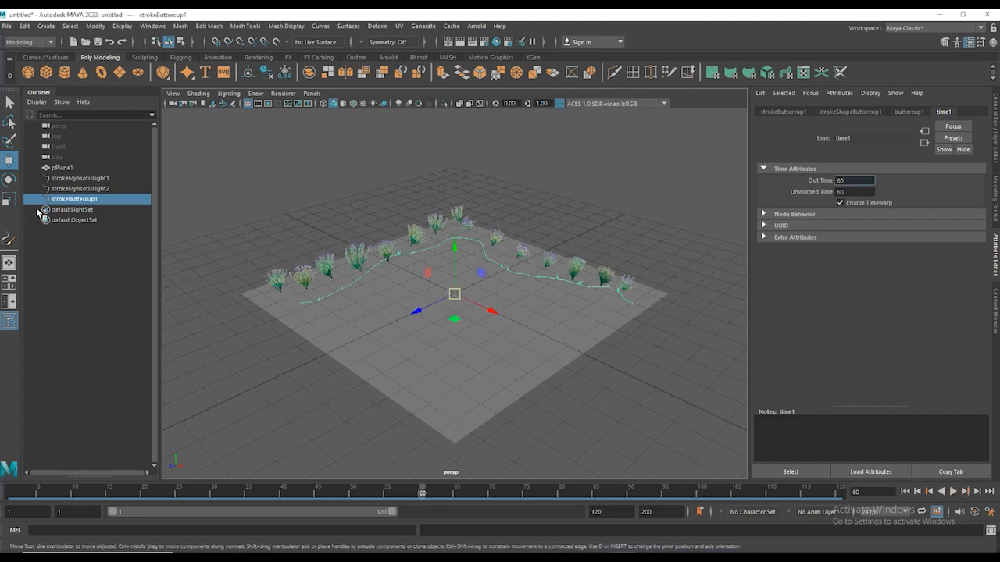
{"action": "left_click", "coordinate": [64, 168]}
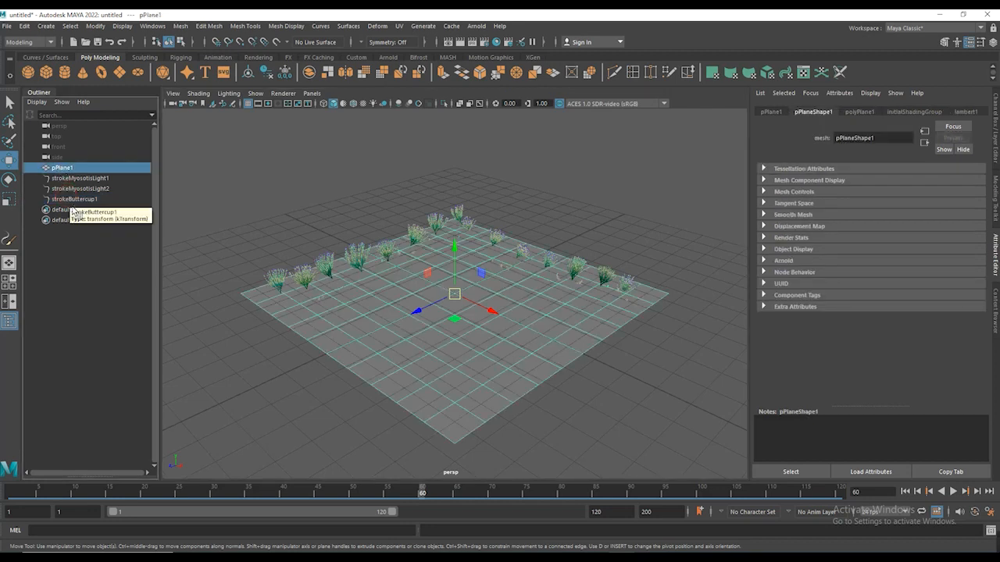
{"action": "left_click", "coordinate": [74, 199], "text": "shift"}
{"action": "key", "text": "Delete"}
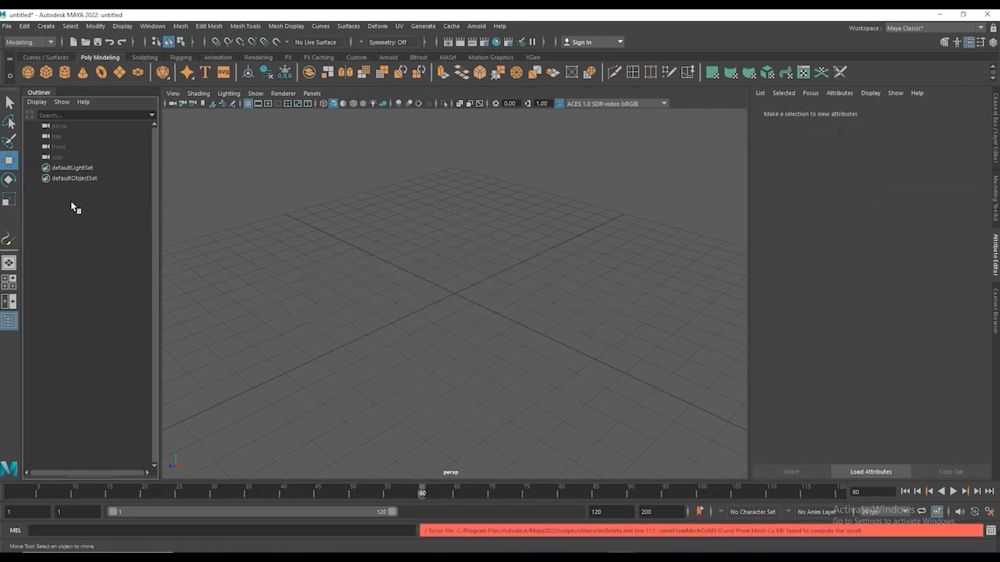
{"action": "left_click", "coordinate": [73, 42]}
{"action": "left_click", "coordinate": [498, 288]}
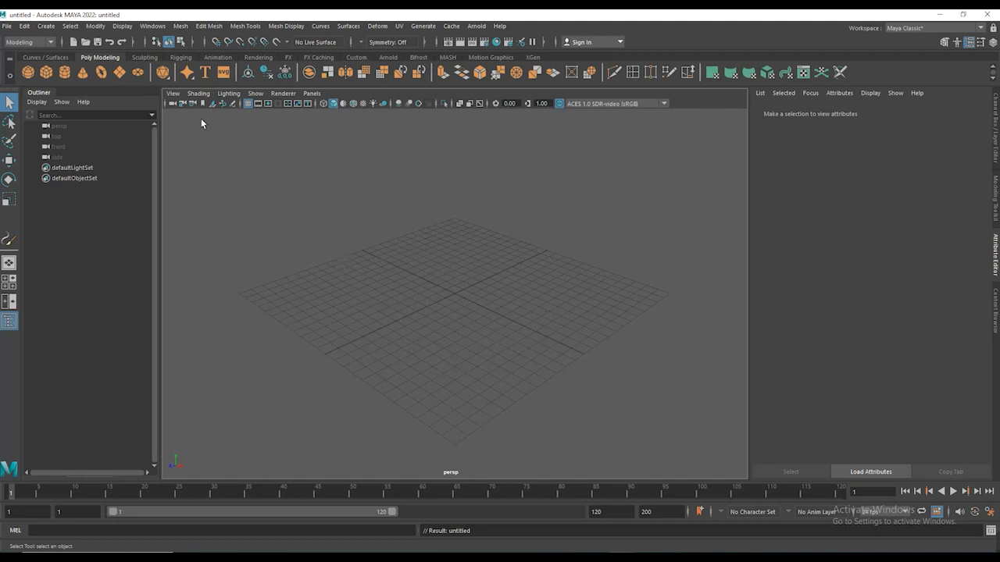
Step: Create a polygon plane at the origin and scale it up uniformly until it slightly exceeds the grid
{"action": "left_click", "coordinate": [121, 75]}
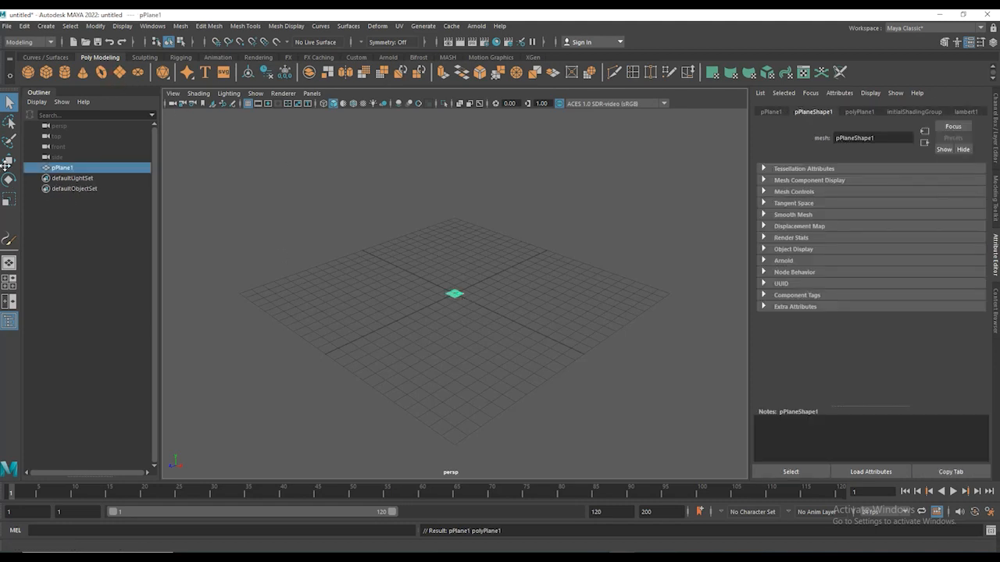
{"action": "left_click", "coordinate": [8, 200]}
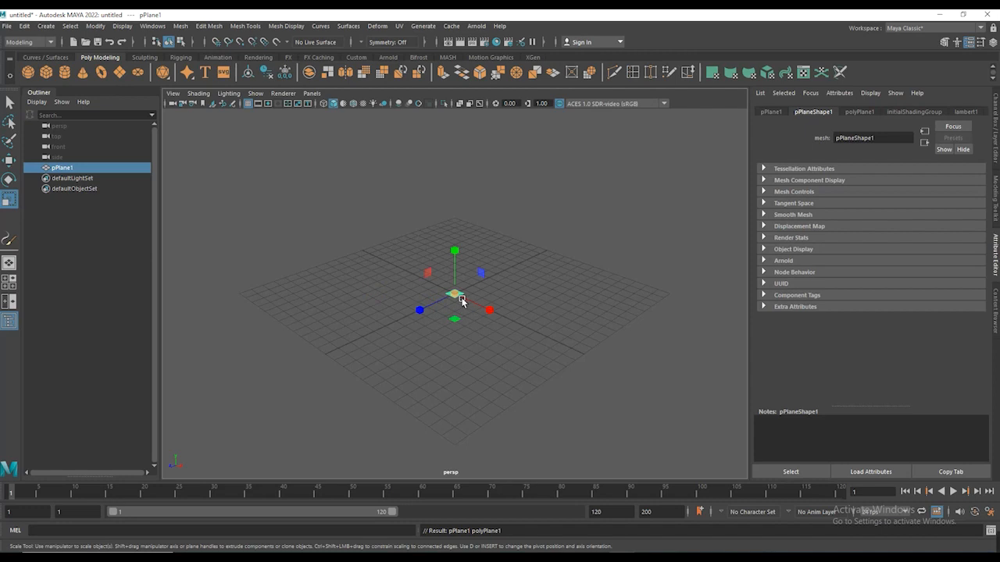
{"action": "left_click_drag", "start_coordinate": [462, 300], "coordinate": [617, 269]}
{"action": "left_click", "coordinate": [648, 265]}
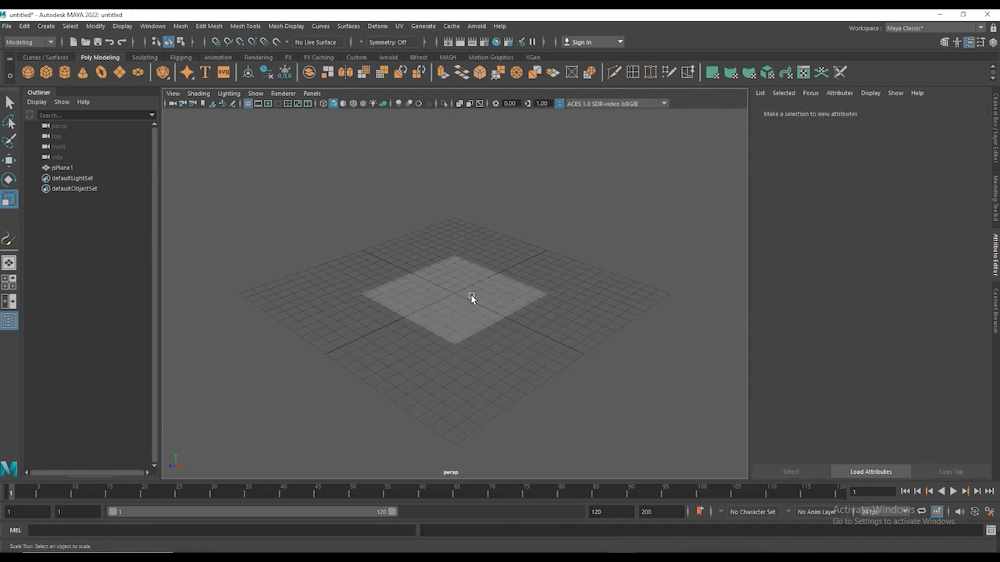
{"action": "left_click", "coordinate": [471, 297]}
{"action": "left_click_drag", "start_coordinate": [456, 294], "coordinate": [600, 203]}
Step: Raise the plane slightly above the grid and set both its width and height subdivisions to 20
{"action": "left_click", "coordinate": [9, 161]}
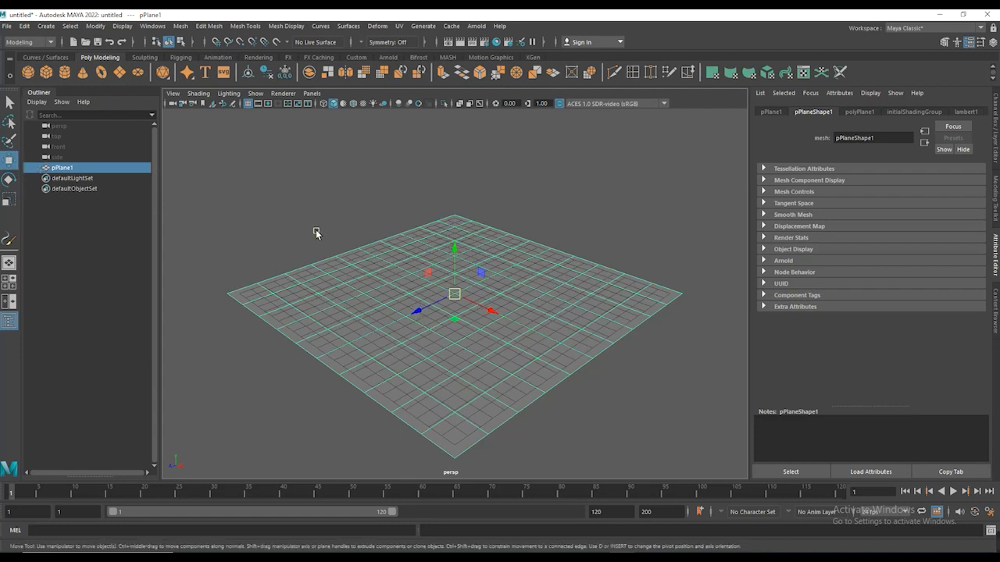
{"action": "left_click_drag", "start_coordinate": [467, 257], "coordinate": [460, 244]}
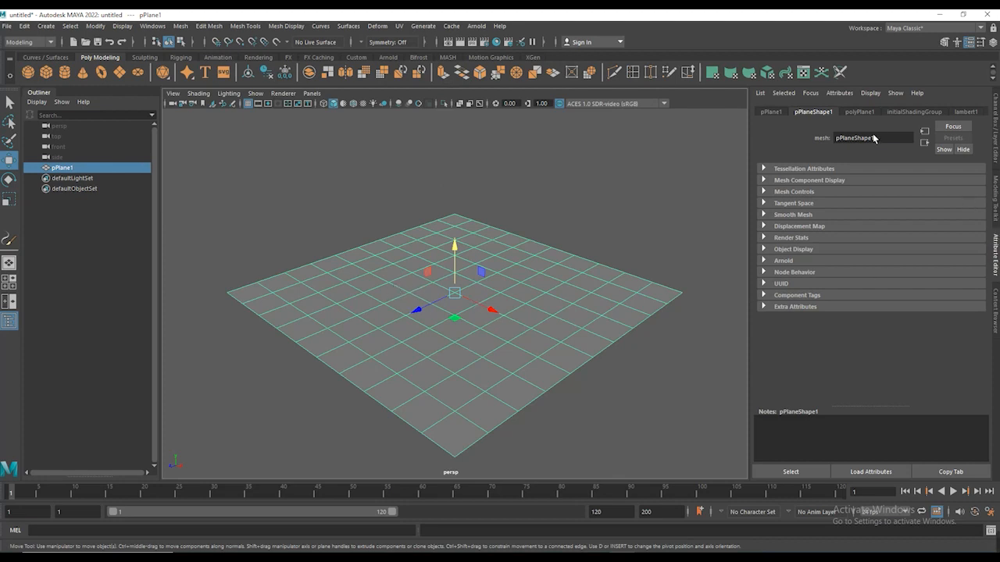
{"action": "left_click", "coordinate": [860, 111]}
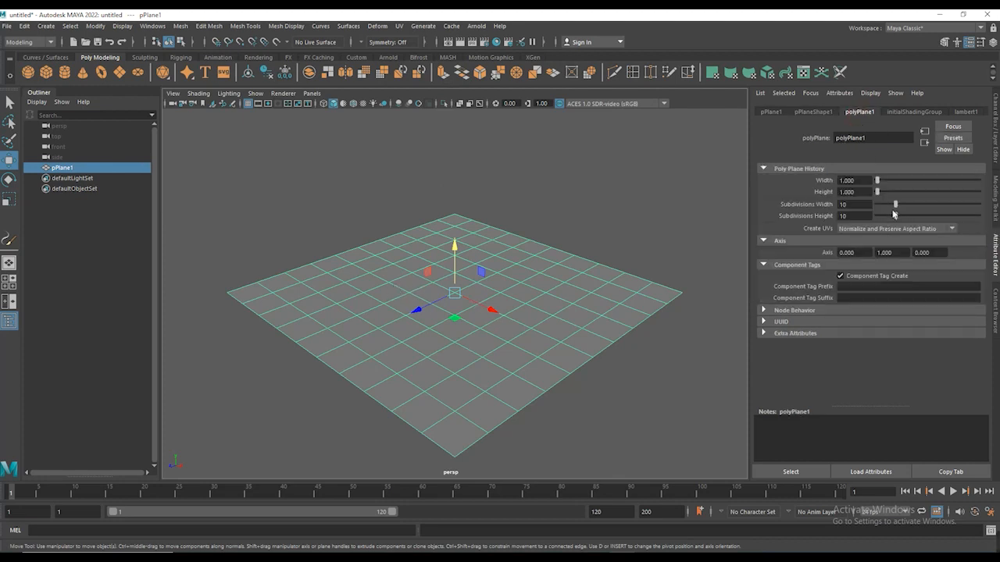
{"action": "left_click_drag", "start_coordinate": [902, 207], "coordinate": [920, 224]}
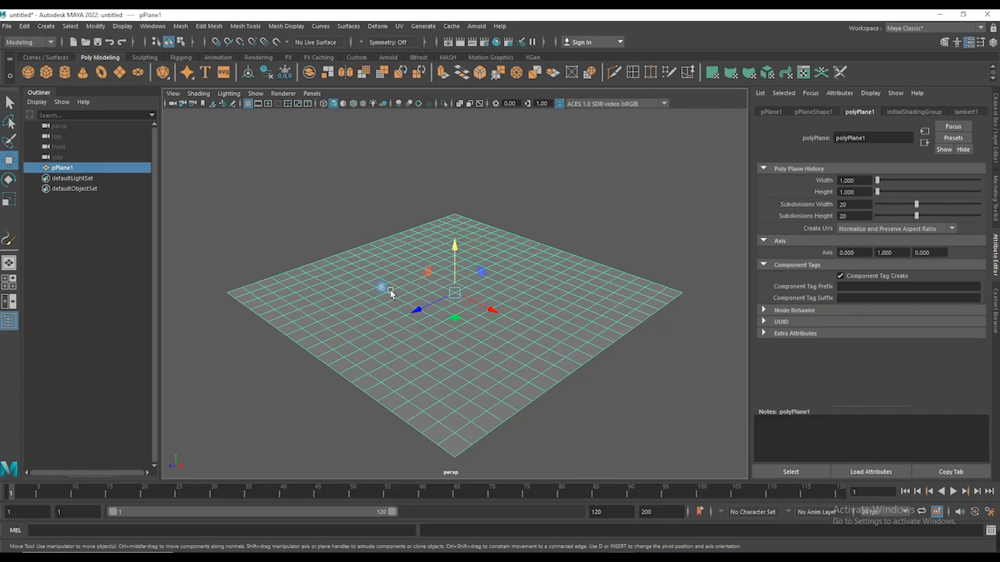
Step: Switch the plane to vertex mode, enable soft selection, and raise a rounded hill in its left half
{"action": "right_click_drag", "start_coordinate": [381, 286], "coordinate": [340, 274]}
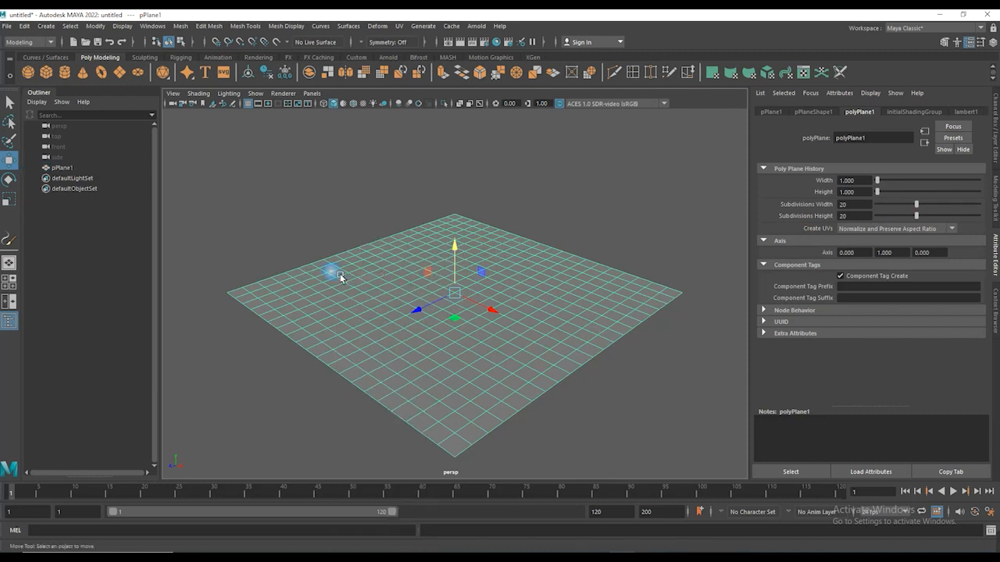
{"action": "left_click", "coordinate": [378, 286]}
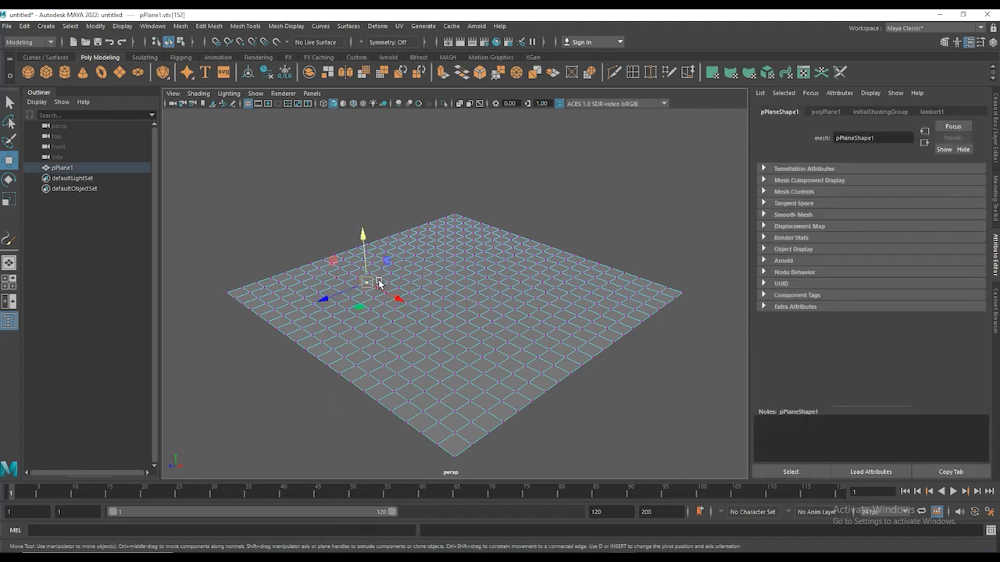
{"action": "key", "text": "b"}
{"action": "key", "text": "b"}
{"action": "left_click_drag", "start_coordinate": [368, 282], "coordinate": [375, 249]}
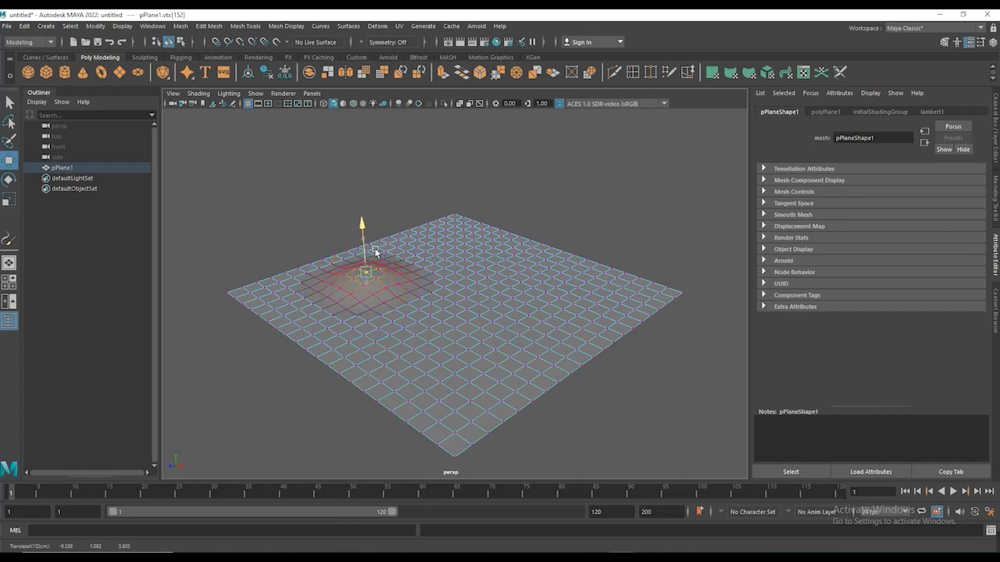
Step: Shape a shallow dip near the plane's back corner and a broad hill towards its right corner using soft-selected vertices
{"action": "left_click", "coordinate": [485, 254]}
{"action": "left_click_drag", "start_coordinate": [484, 241], "coordinate": [484, 243]}
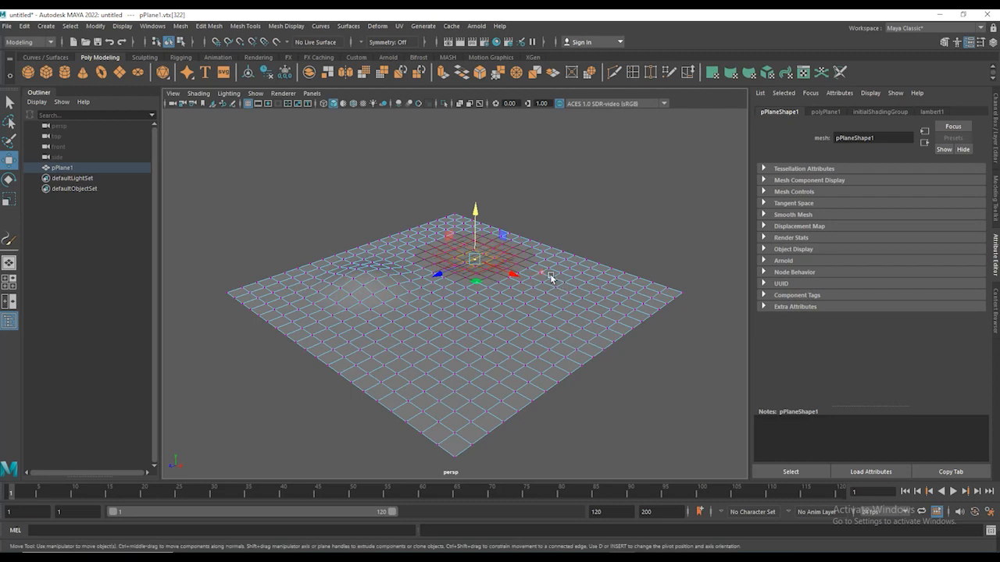
{"action": "left_click", "coordinate": [550, 274]}
{"action": "left_click", "coordinate": [555, 272]}
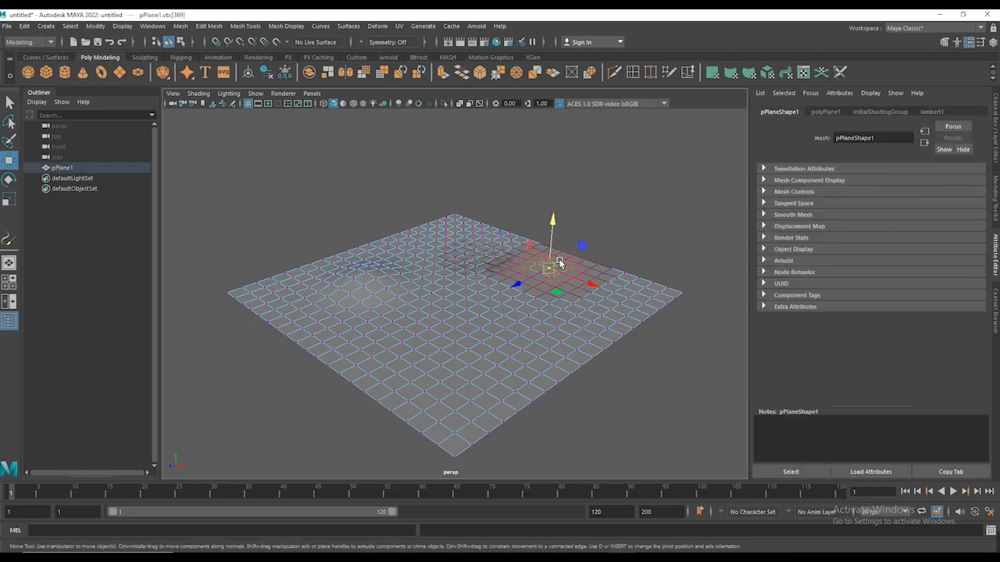
{"action": "left_click_drag", "start_coordinate": [556, 260], "coordinate": [556, 251]}
{"action": "left_click", "coordinate": [588, 275]}
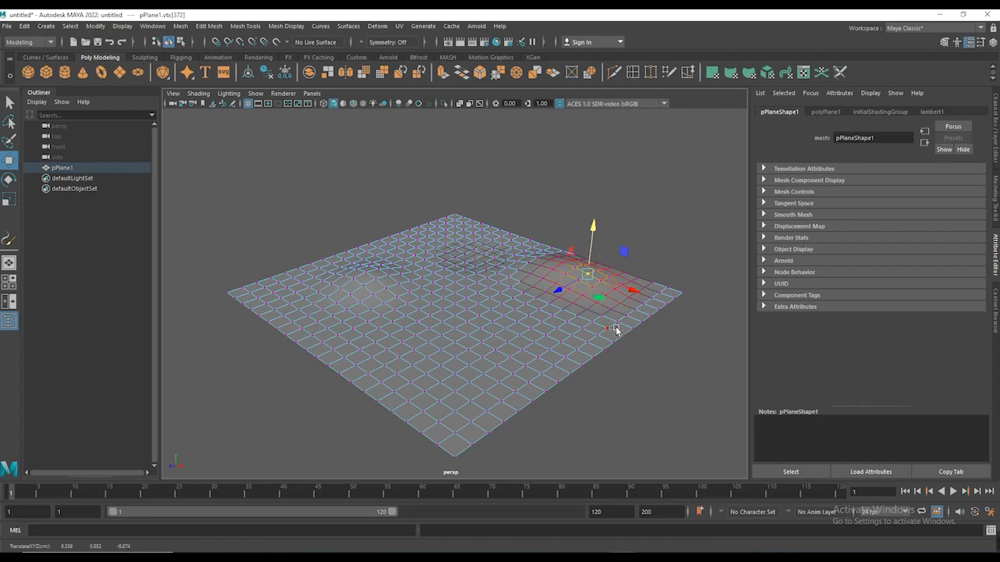
Step: Shape the ground at the plane's front with a slight dip by the edge and a raised hill behind it
{"action": "left_click", "coordinate": [522, 385]}
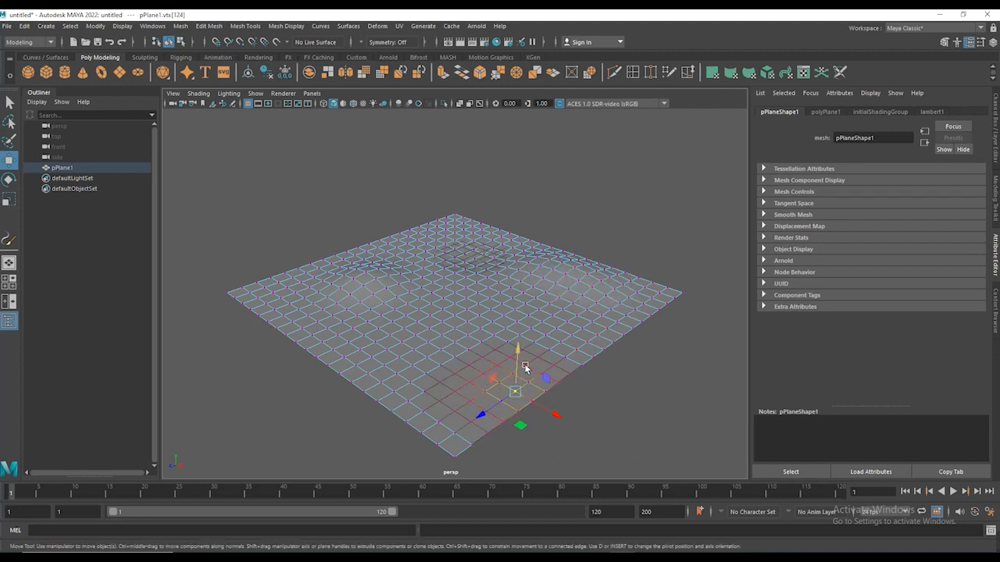
{"action": "left_click", "coordinate": [439, 359]}
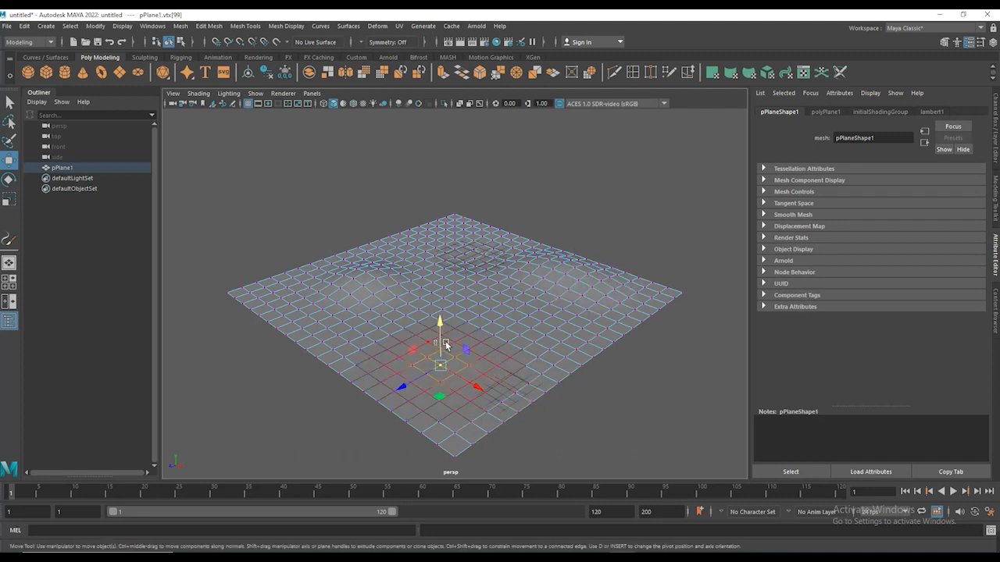
{"action": "left_click", "coordinate": [446, 339]}
{"action": "left_click", "coordinate": [438, 334]}
{"action": "middle_click_drag", "start_coordinate": [437, 334], "coordinate": [460, 295]}
Step: Pull soft-selected vertices outward along X on the plane's right side to give that edge an irregular outline
{"action": "left_click_drag", "start_coordinate": [469, 320], "coordinate": [535, 313], "text": "alt"}
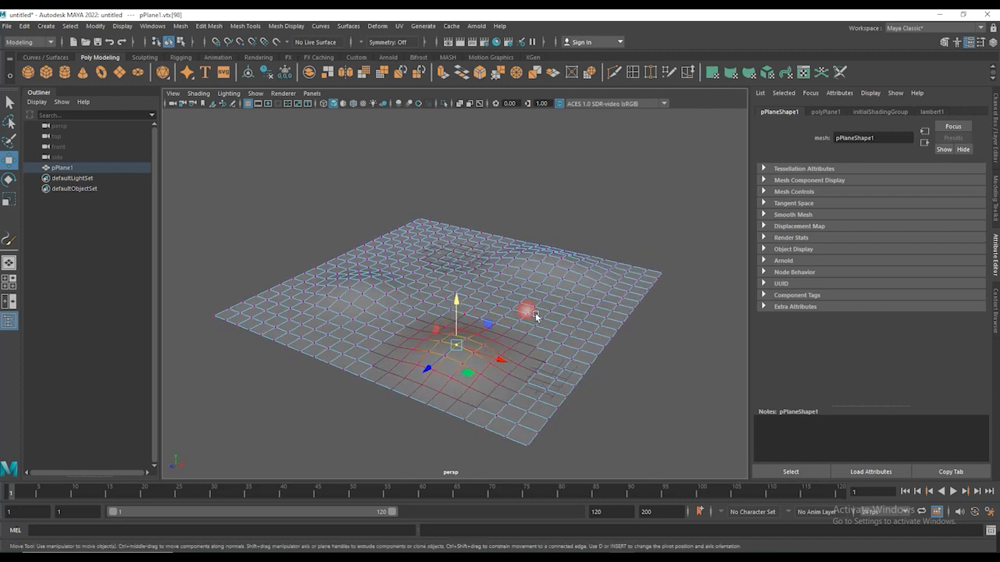
{"action": "left_click", "coordinate": [541, 303]}
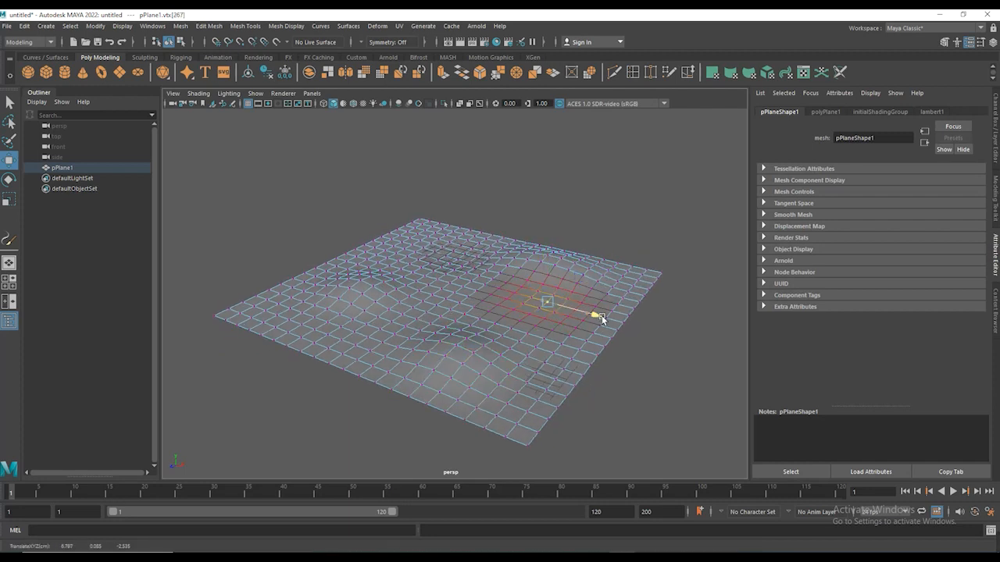
{"action": "left_click", "coordinate": [620, 341]}
{"action": "left_click_drag", "start_coordinate": [633, 344], "coordinate": [664, 299]}
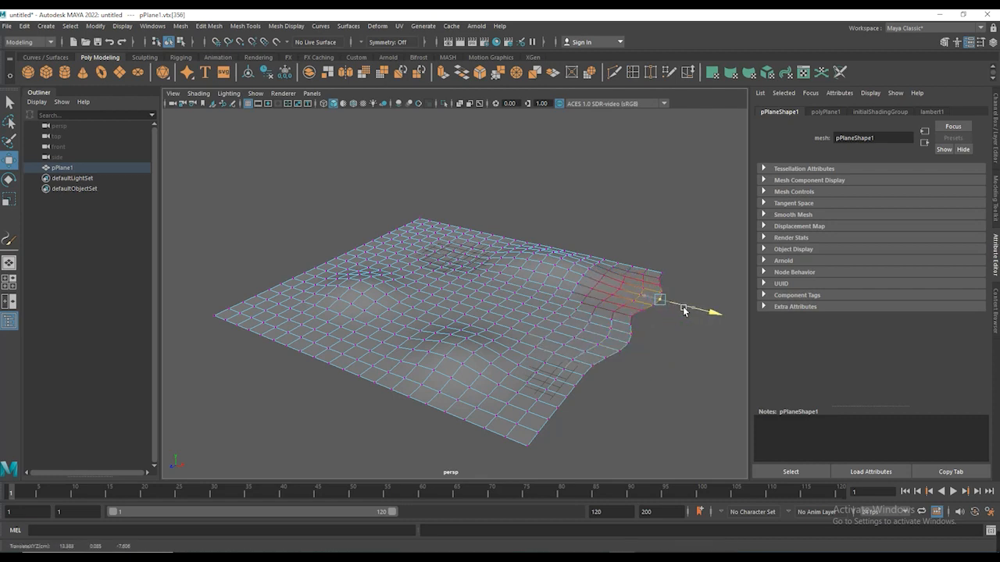
Step: Pull two soft-selected areas of the plane's back-left edge outward along X to make it wavy
{"action": "left_click", "coordinate": [384, 260]}
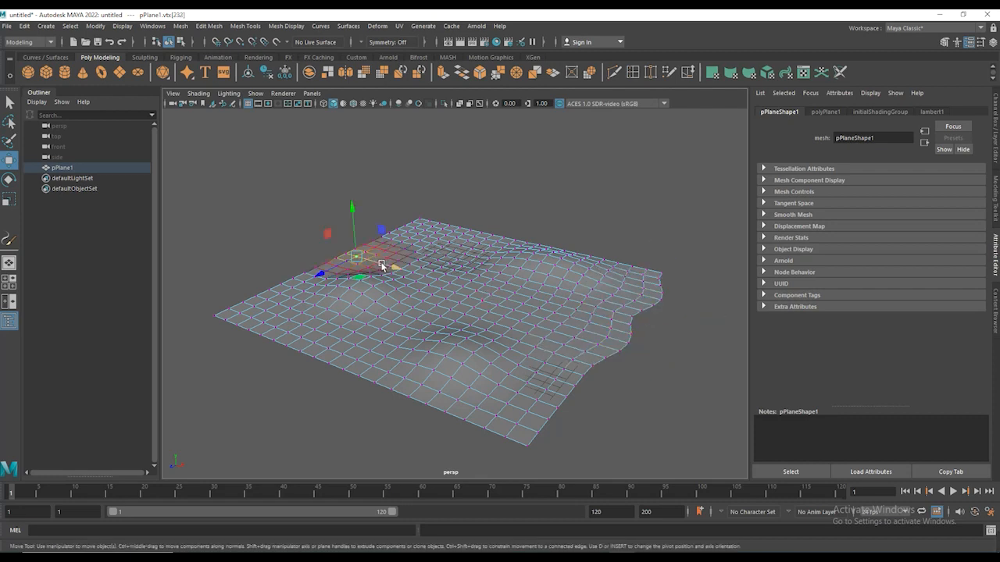
{"action": "left_click_drag", "start_coordinate": [382, 265], "coordinate": [360, 260]}
{"action": "left_click", "coordinate": [426, 236]}
{"action": "left_click_drag", "start_coordinate": [453, 245], "coordinate": [429, 239]}
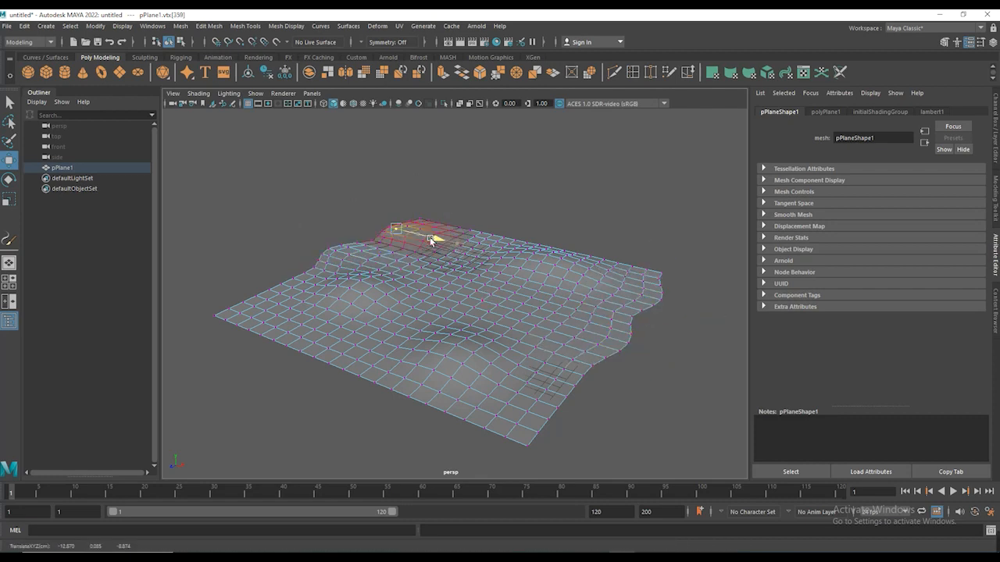
Step: Raise a mound near the plane's left corner, adjust the ground height at its centre, and return to object mode
{"action": "left_click", "coordinate": [308, 326]}
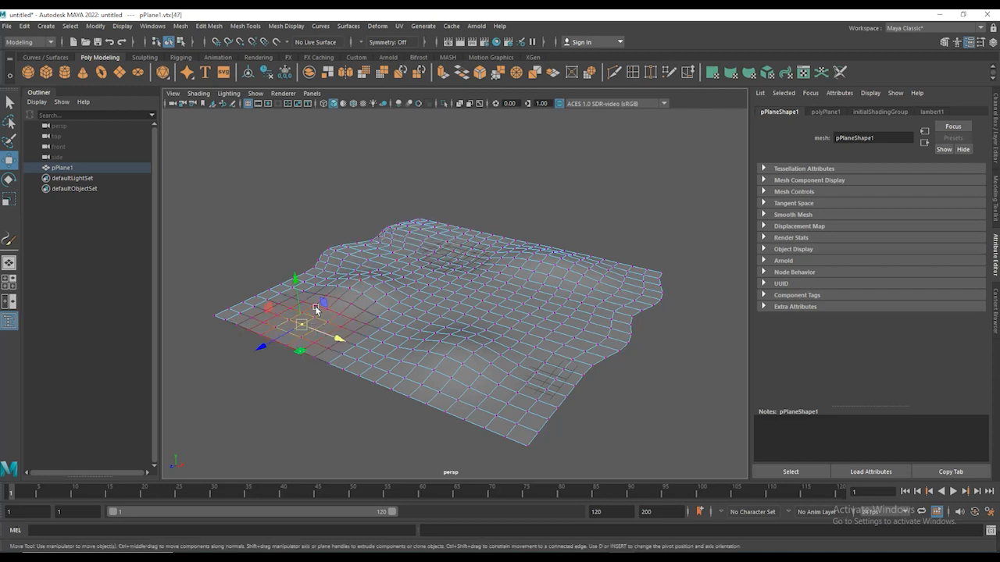
{"action": "left_click_drag", "start_coordinate": [277, 310], "coordinate": [267, 305]}
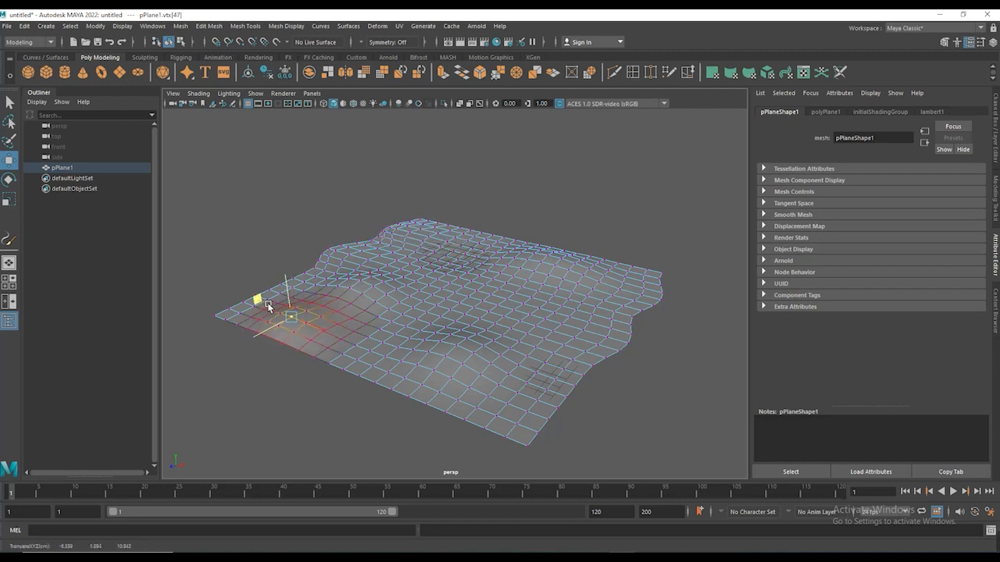
{"action": "left_click", "coordinate": [449, 300]}
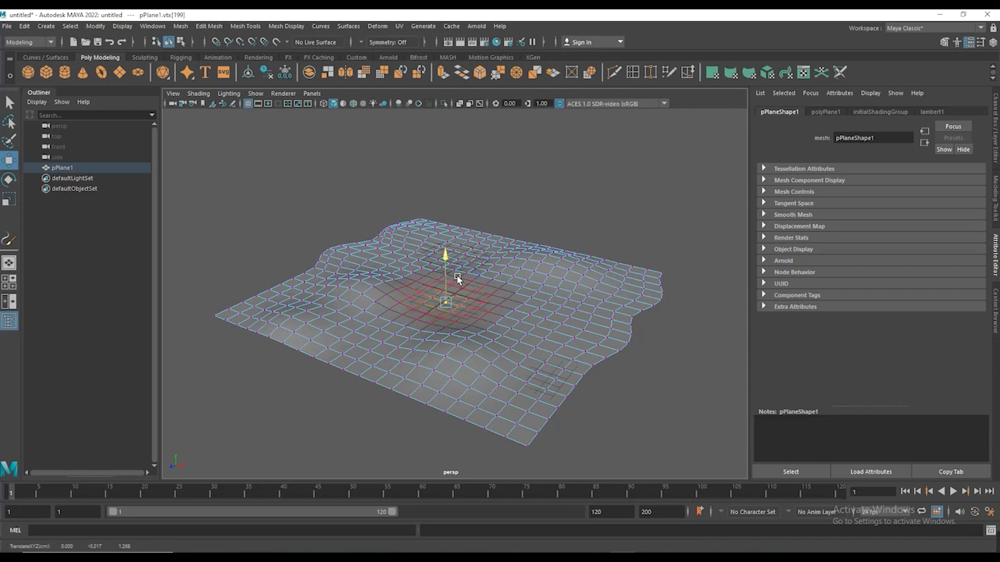
{"action": "right_click_drag", "start_coordinate": [520, 277], "coordinate": [570, 259]}
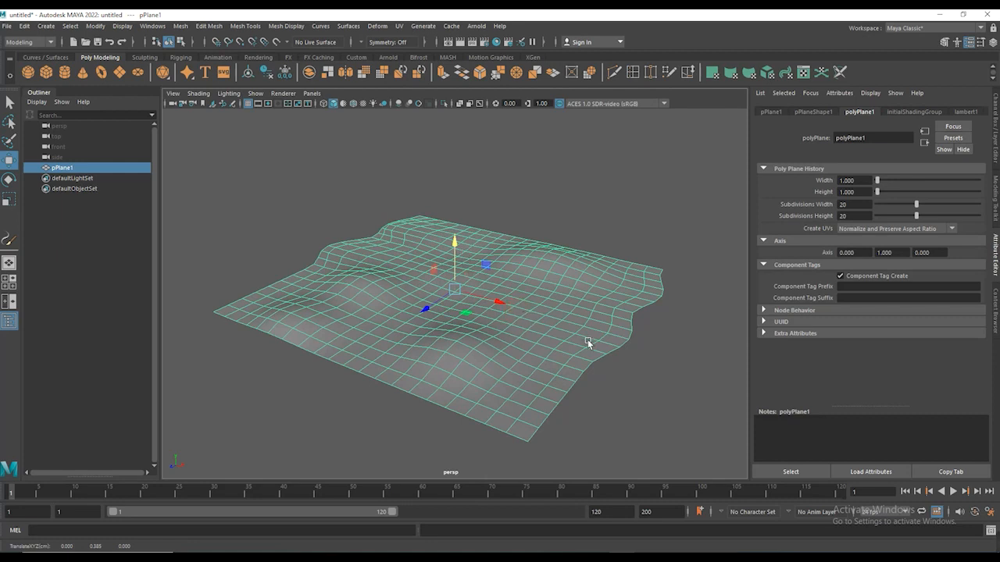
Step: Make the sculpted terrain plane paintable for Paint Effects
{"action": "left_click_drag", "start_coordinate": [588, 339], "coordinate": [574, 274], "text": "alt"}
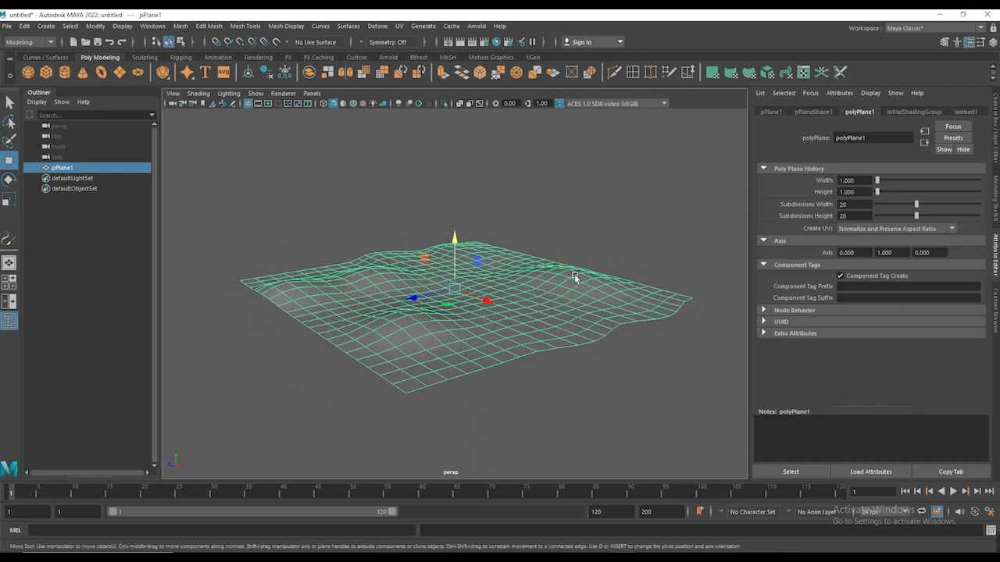
{"action": "left_click", "coordinate": [424, 27]}
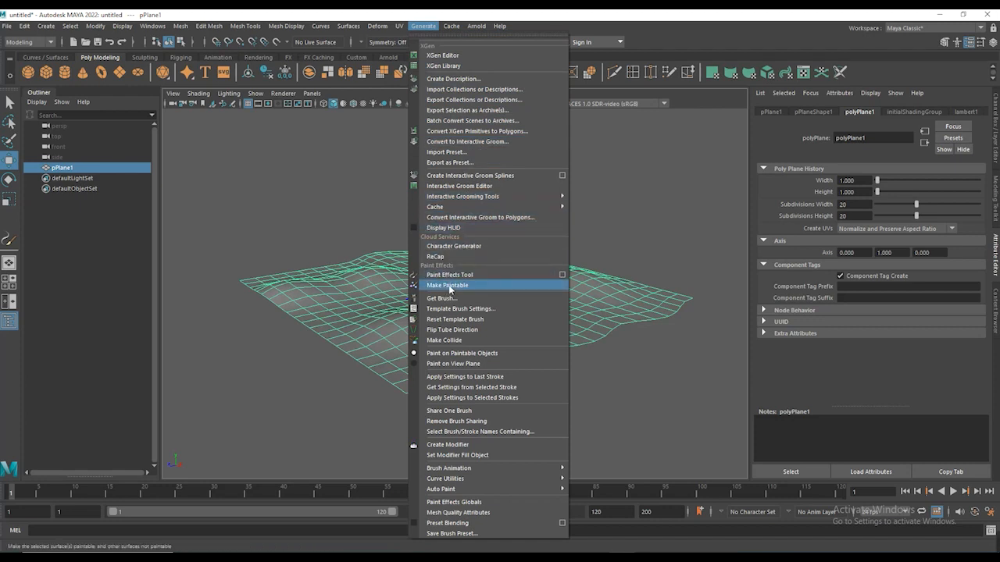
{"action": "left_click", "coordinate": [446, 285]}
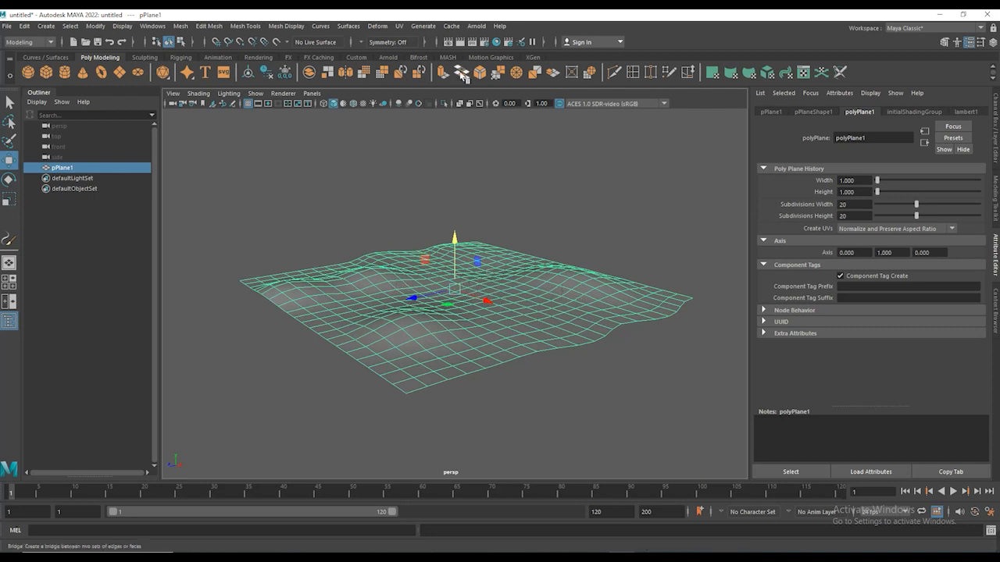
Step: Paint a row of cherryTree trees from the Paint Effects Trees examples across the back of the terrain
{"action": "left_click", "coordinate": [423, 26]}
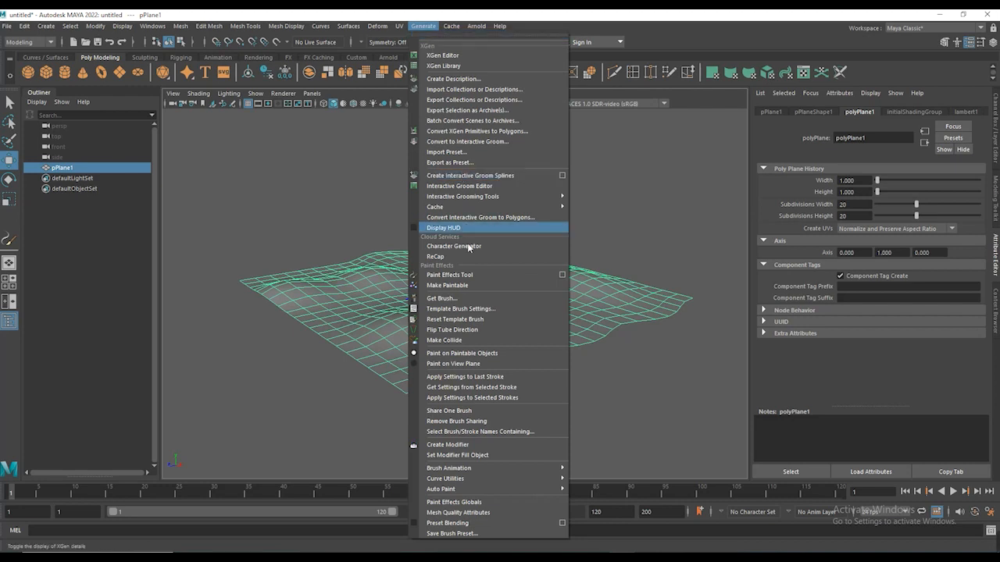
{"action": "left_click", "coordinate": [450, 299]}
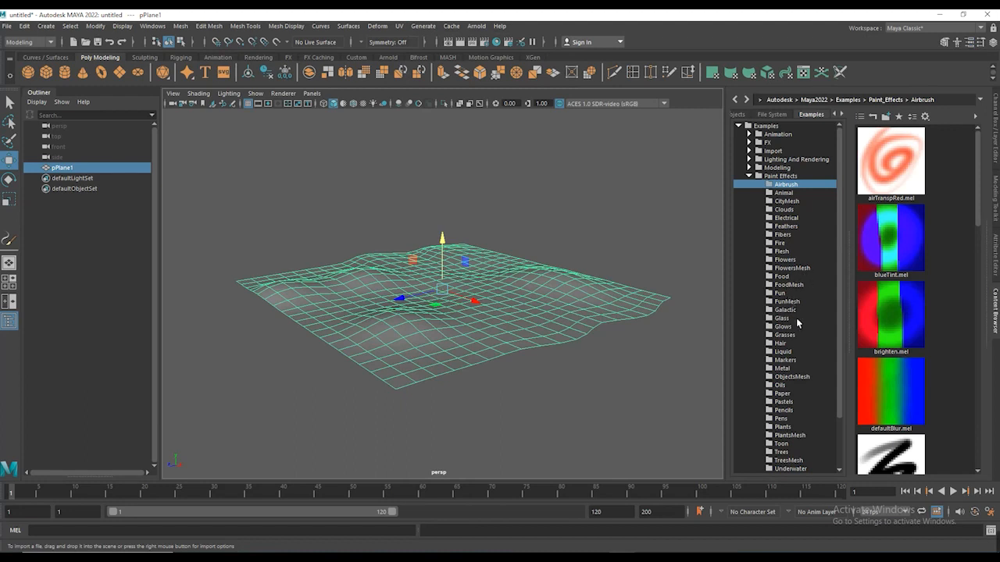
{"action": "left_click", "coordinate": [781, 452]}
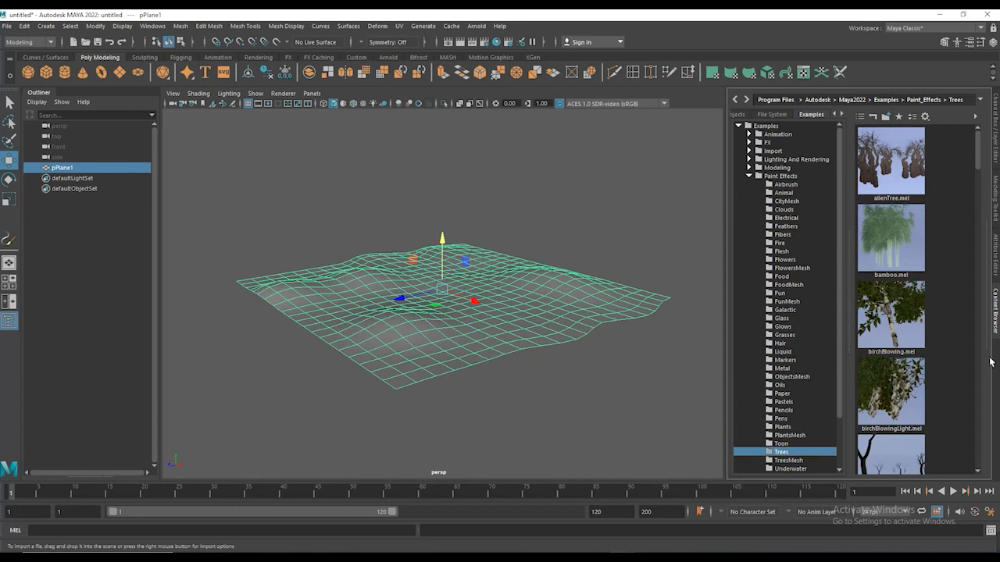
{"action": "scroll", "coordinate": [984, 182], "scroll_direction": "down", "scroll_amount": 1}
{"action": "scroll", "coordinate": [984, 182], "scroll_direction": "down", "scroll_amount": 3}
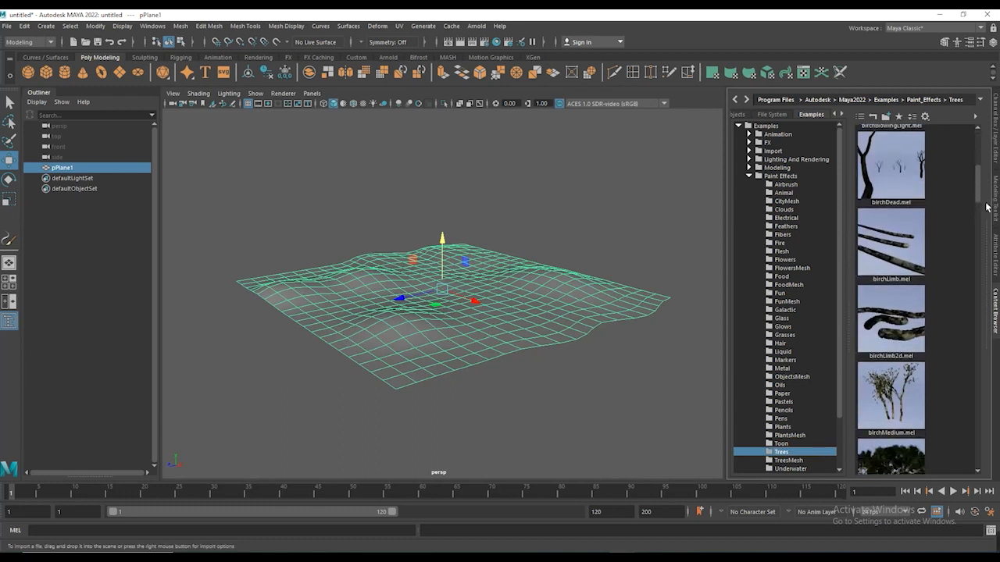
{"action": "scroll", "coordinate": [987, 221], "scroll_direction": "down", "scroll_amount": 2}
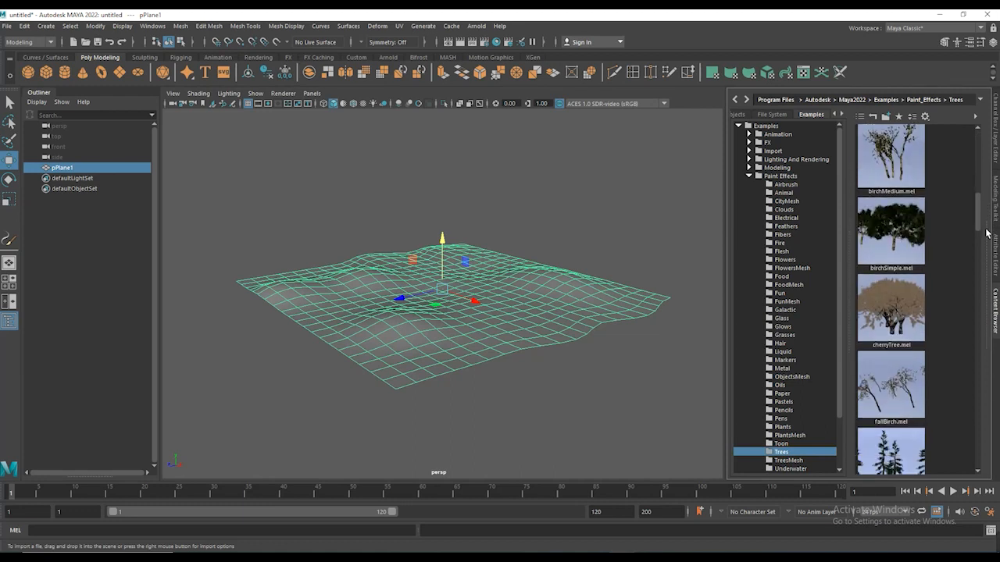
{"action": "left_click", "coordinate": [899, 319]}
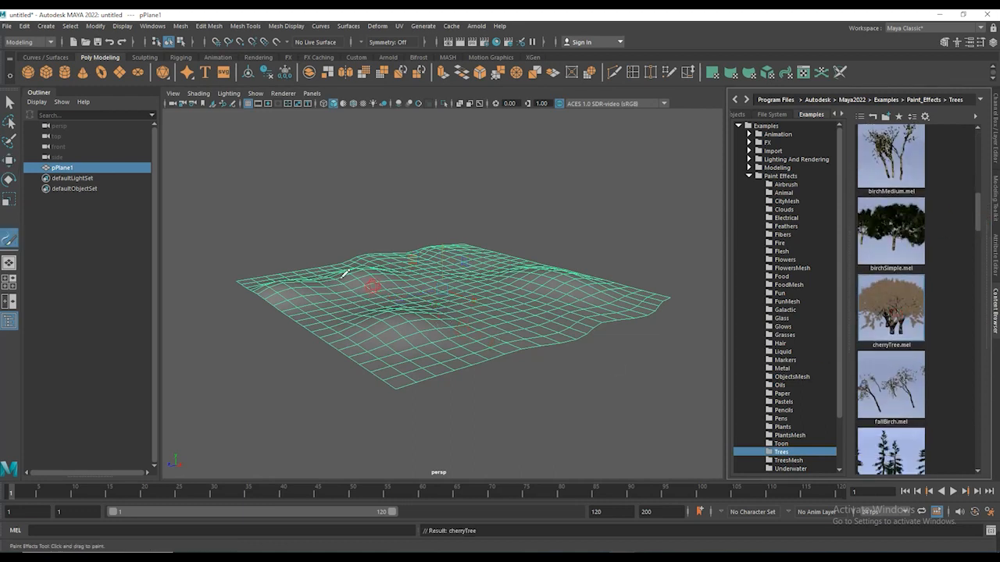
{"action": "mouse_move", "coordinate": [274, 295]}
{"action": "left_mouse_down"}
{"action": "mouse_move", "coordinate": [448, 262]}
{"action": "mouse_move", "coordinate": [605, 307]}
{"action": "left_mouse_up"}
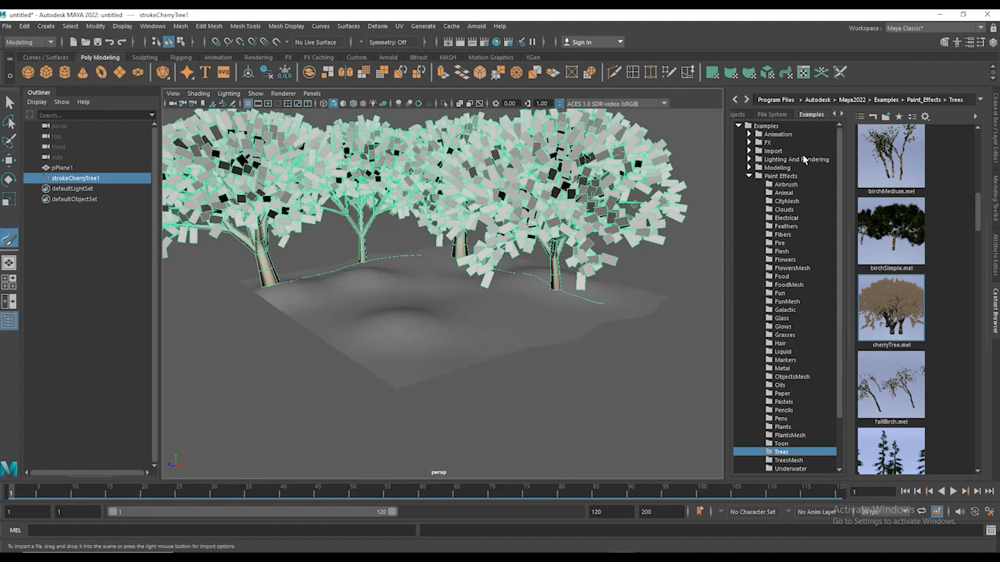
Step: Cover most of the terrain surface with grass using the grassCarpet brush from the Grasses examples
{"action": "left_click", "coordinate": [785, 335]}
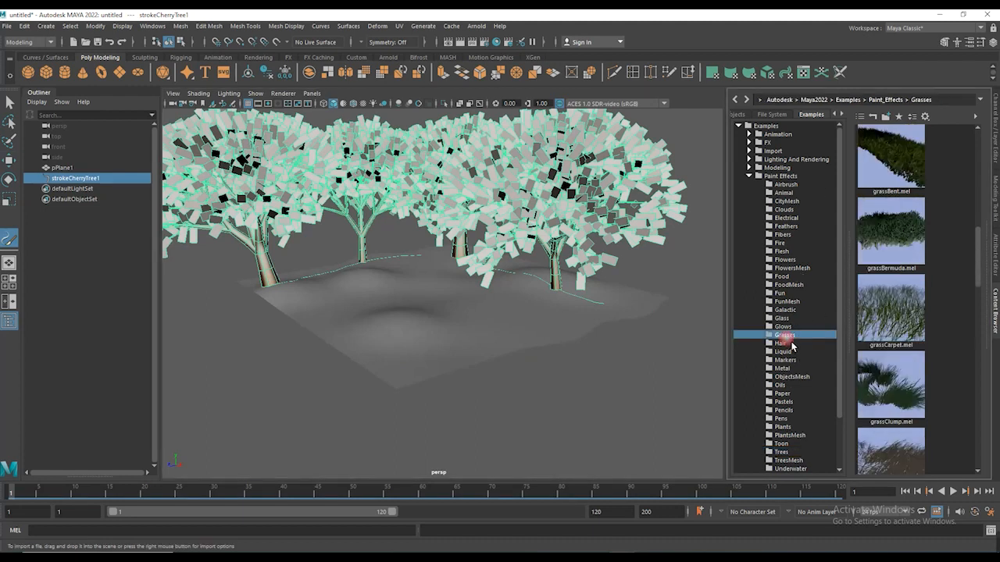
{"action": "left_click", "coordinate": [898, 321]}
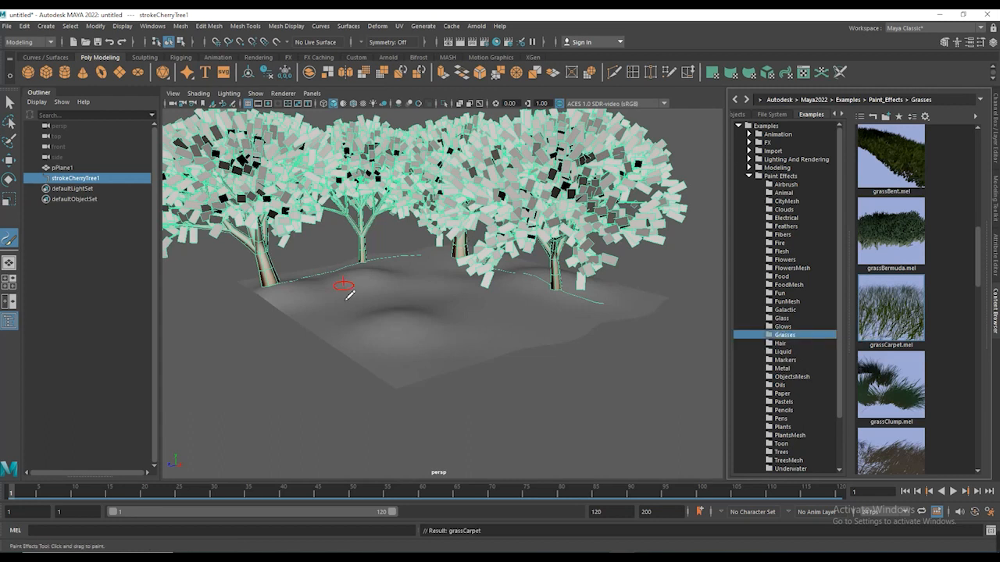
{"action": "mouse_move", "coordinate": [295, 299]}
{"action": "left_mouse_down"}
{"action": "mouse_move", "coordinate": [328, 298]}
{"action": "mouse_move", "coordinate": [364, 279]}
{"action": "left_mouse_up"}
{"action": "mouse_move", "coordinate": [441, 275]}
{"action": "left_mouse_down"}
{"action": "mouse_move", "coordinate": [419, 273]}
{"action": "mouse_move", "coordinate": [485, 298]}
{"action": "mouse_move", "coordinate": [467, 275]}
{"action": "mouse_move", "coordinate": [581, 314]}
{"action": "mouse_move", "coordinate": [547, 285]}
{"action": "mouse_move", "coordinate": [625, 311]}
{"action": "left_mouse_up"}
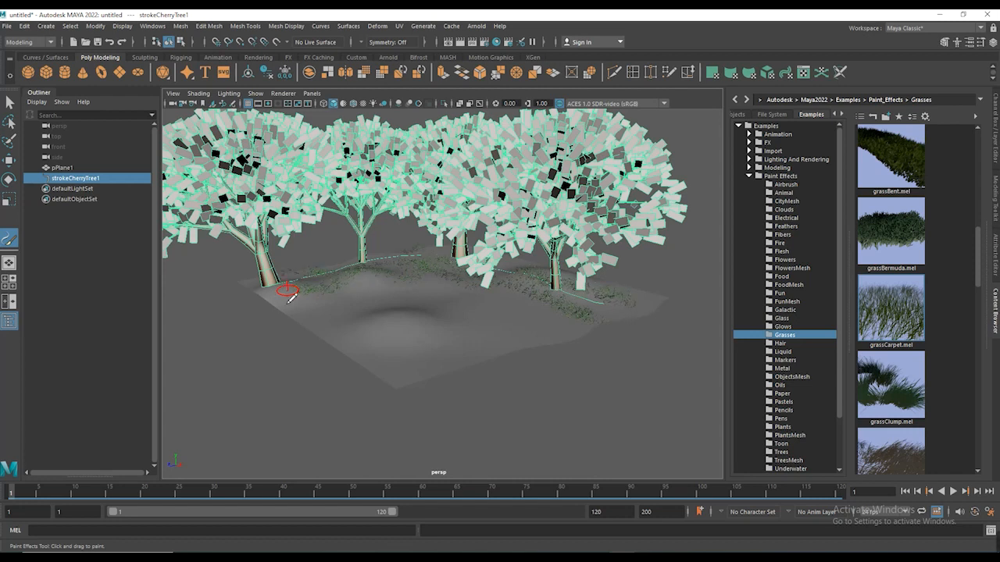
{"action": "mouse_move", "coordinate": [291, 296]}
{"action": "left_mouse_down"}
{"action": "mouse_move", "coordinate": [310, 306]}
{"action": "mouse_move", "coordinate": [373, 291]}
{"action": "mouse_move", "coordinate": [392, 312]}
{"action": "mouse_move", "coordinate": [471, 298]}
{"action": "mouse_move", "coordinate": [427, 332]}
{"action": "mouse_move", "coordinate": [457, 323]}
{"action": "mouse_move", "coordinate": [353, 327]}
{"action": "mouse_move", "coordinate": [446, 346]}
{"action": "mouse_move", "coordinate": [569, 317]}
{"action": "mouse_move", "coordinate": [420, 314]}
{"action": "left_mouse_up"}
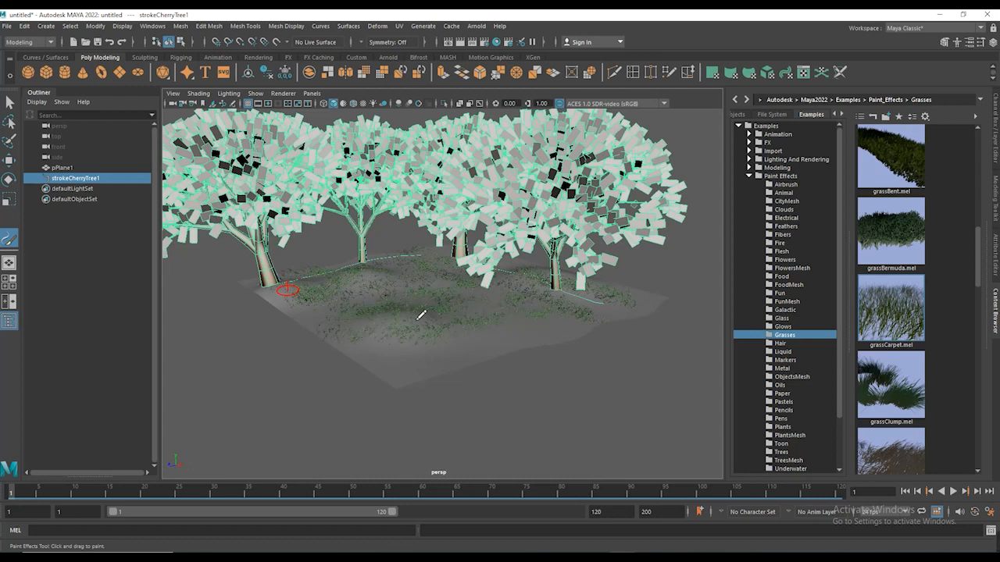
{"action": "mouse_move", "coordinate": [582, 311]}
{"action": "left_mouse_down"}
{"action": "mouse_move", "coordinate": [661, 315]}
{"action": "mouse_move", "coordinate": [552, 337]}
{"action": "mouse_move", "coordinate": [436, 314]}
{"action": "mouse_move", "coordinate": [439, 301]}
{"action": "left_mouse_up"}
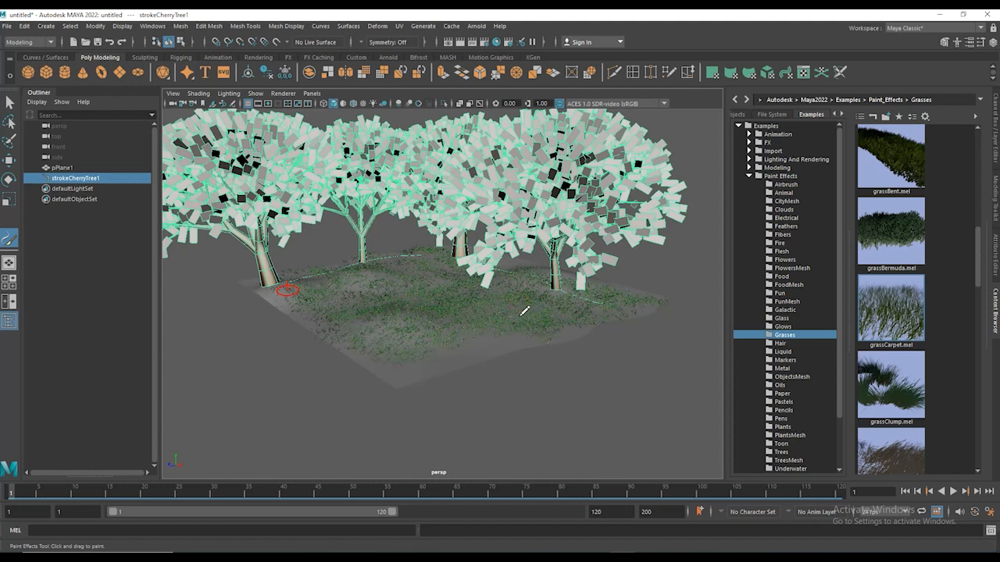
{"action": "left_click", "coordinate": [524, 311]}
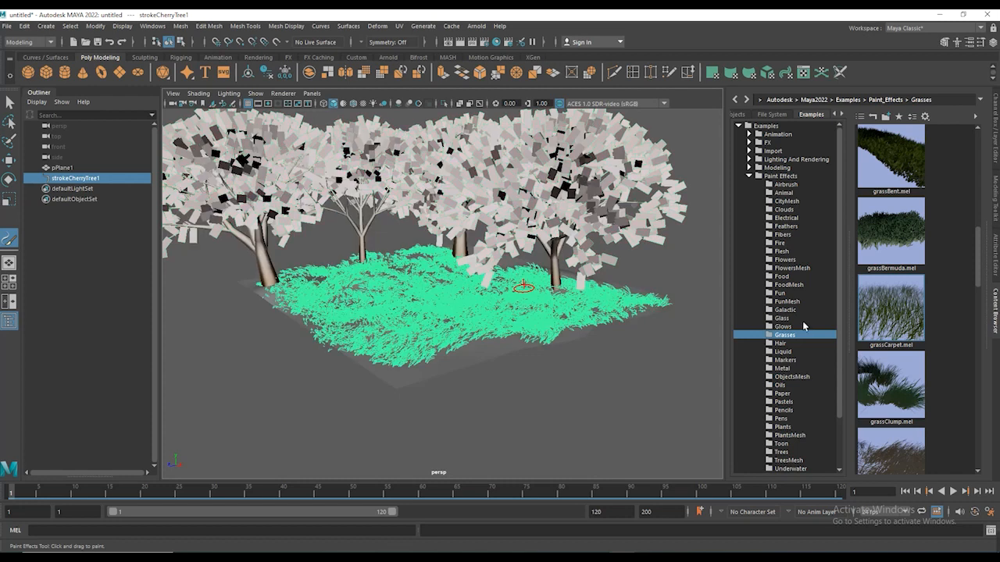
Step: Paint a line of myosotisLight flowers from the FlowersMesh examples in front of the trees
{"action": "left_click", "coordinate": [794, 261]}
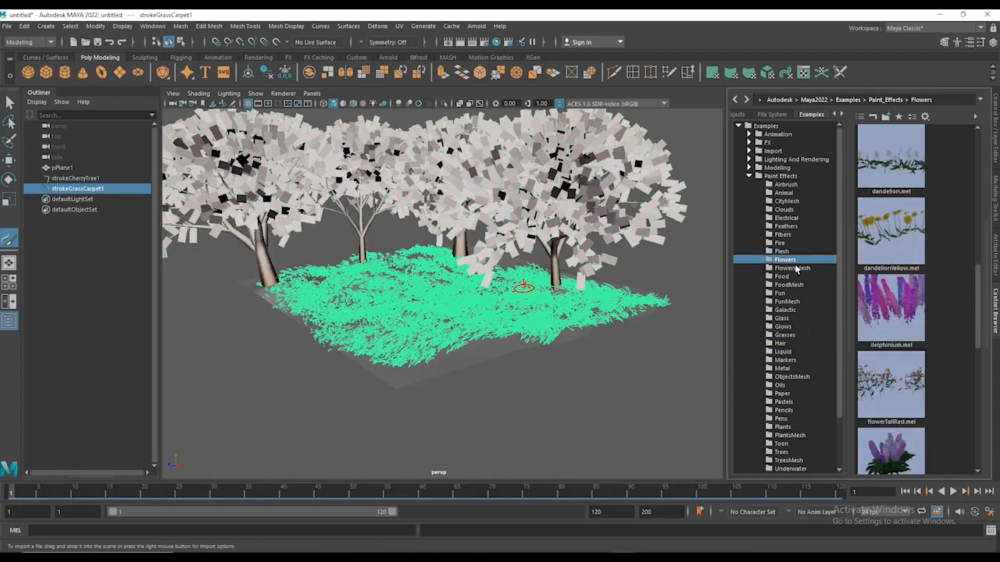
{"action": "left_click", "coordinate": [792, 268]}
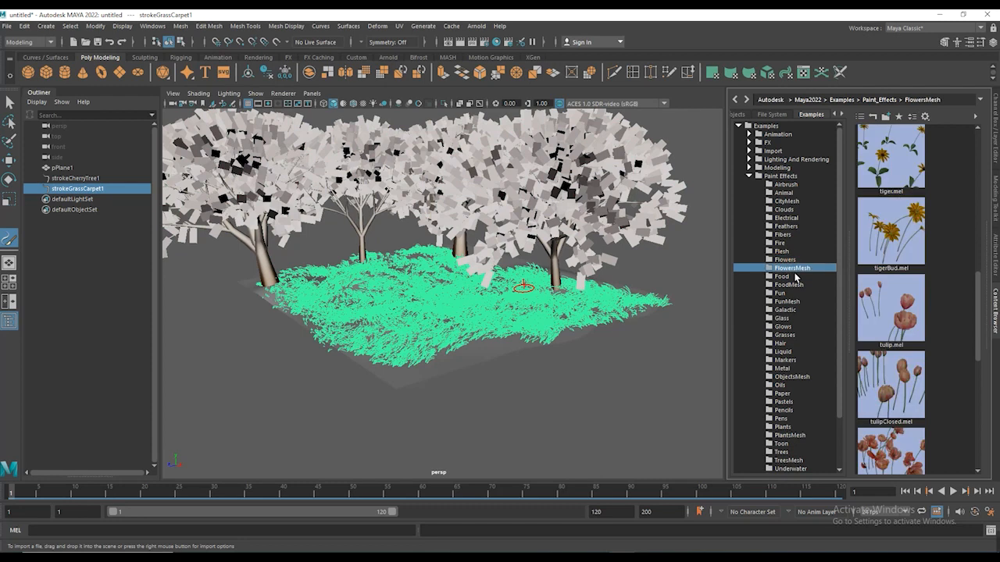
{"action": "scroll", "coordinate": [906, 313], "scroll_direction": "up", "scroll_amount": 10}
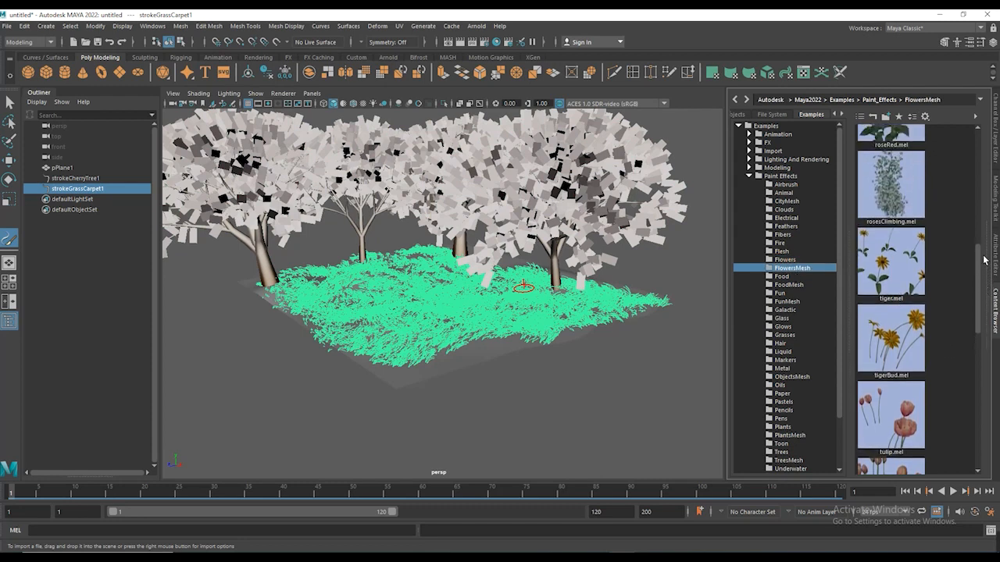
{"action": "left_click", "coordinate": [909, 336]}
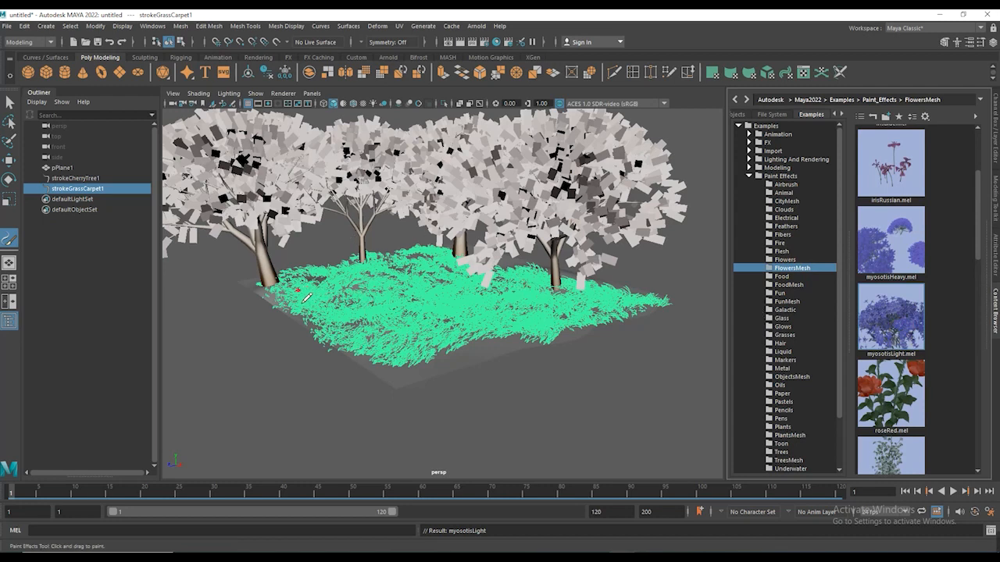
{"action": "mouse_move", "coordinate": [306, 297]}
{"action": "left_mouse_down"}
{"action": "mouse_move", "coordinate": [430, 273]}
{"action": "mouse_move", "coordinate": [593, 312]}
{"action": "left_mouse_up"}
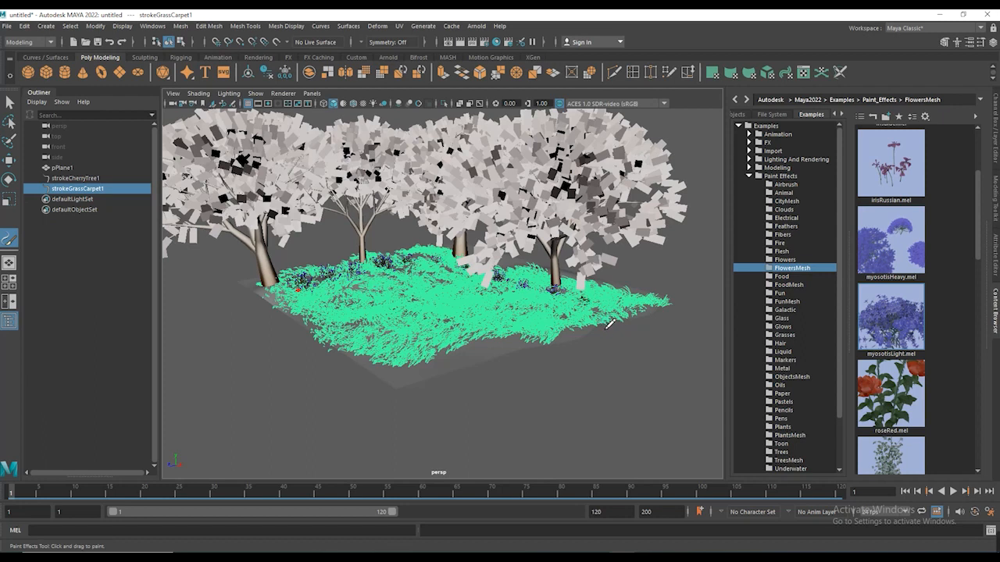
{"action": "left_click", "coordinate": [584, 300]}
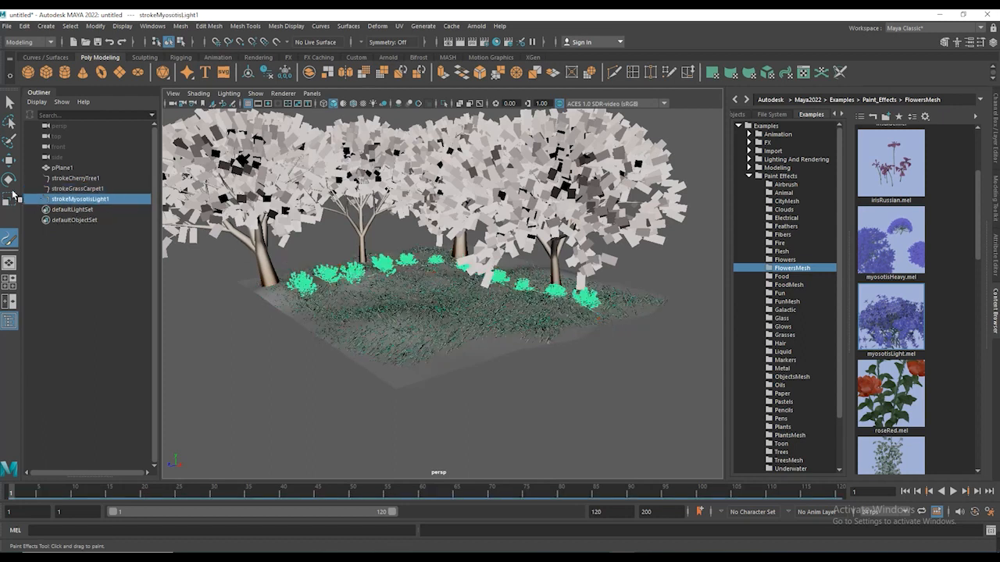
Step: Set the cherry tree brush's flow speed to 1 and enable Time Clip in its flow animation settings
{"action": "left_click", "coordinate": [9, 160]}
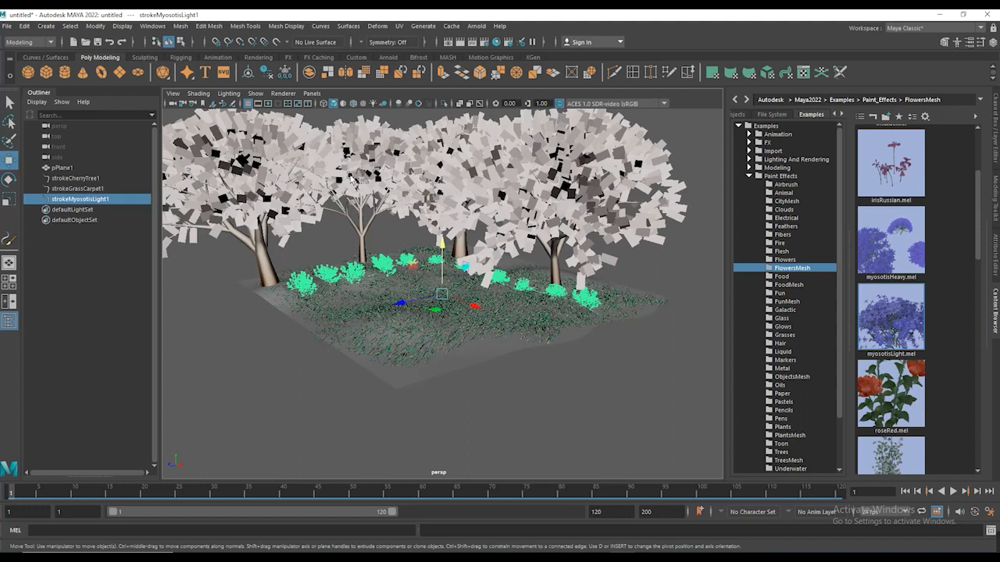
{"action": "left_click", "coordinate": [296, 181]}
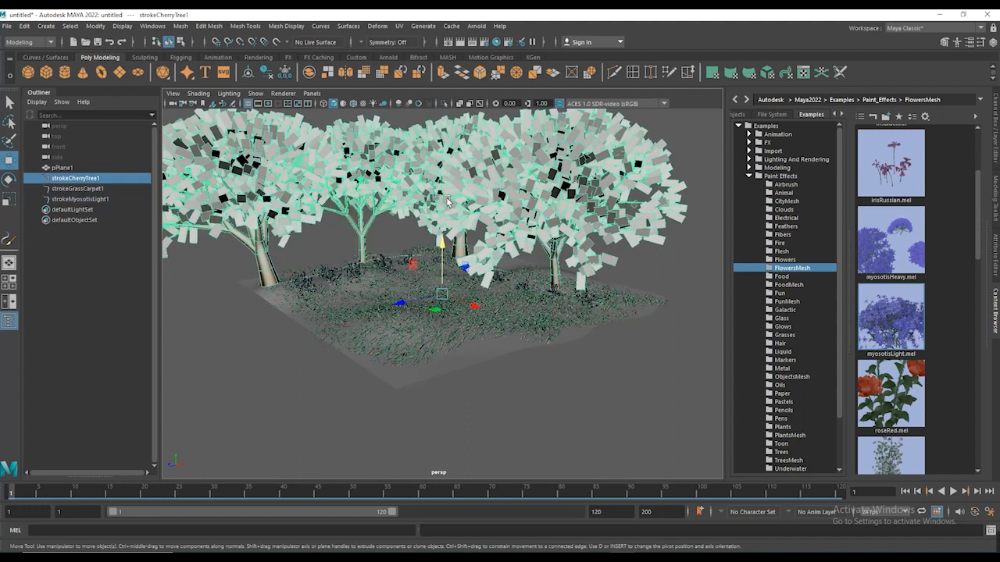
{"action": "left_click", "coordinate": [996, 251]}
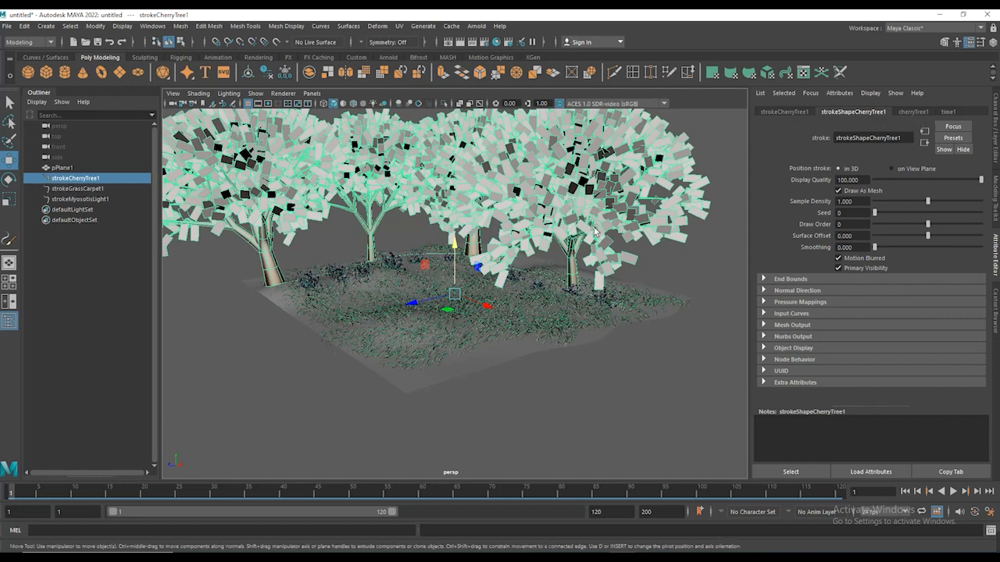
{"action": "left_click", "coordinate": [914, 114]}
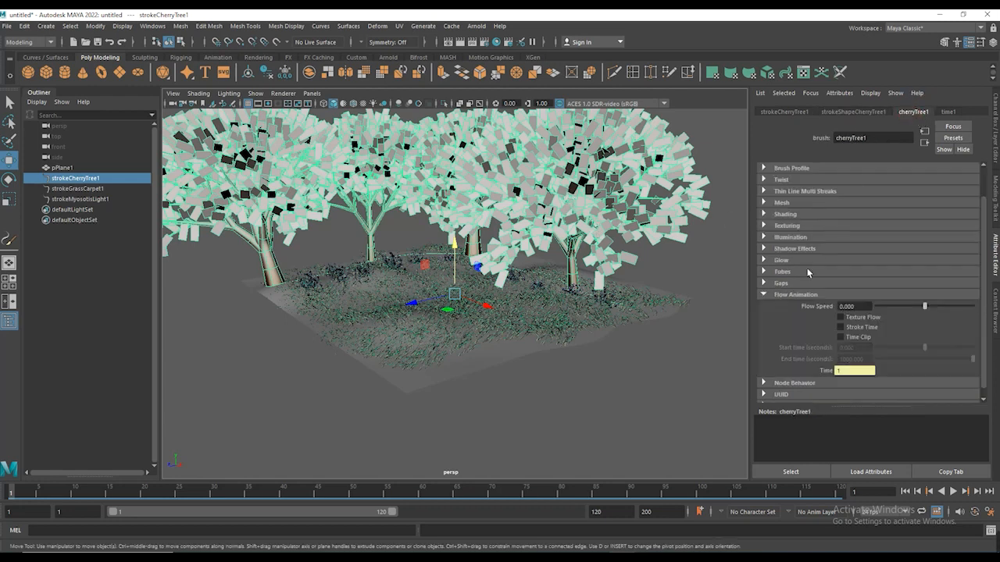
{"action": "left_click", "coordinate": [769, 296]}
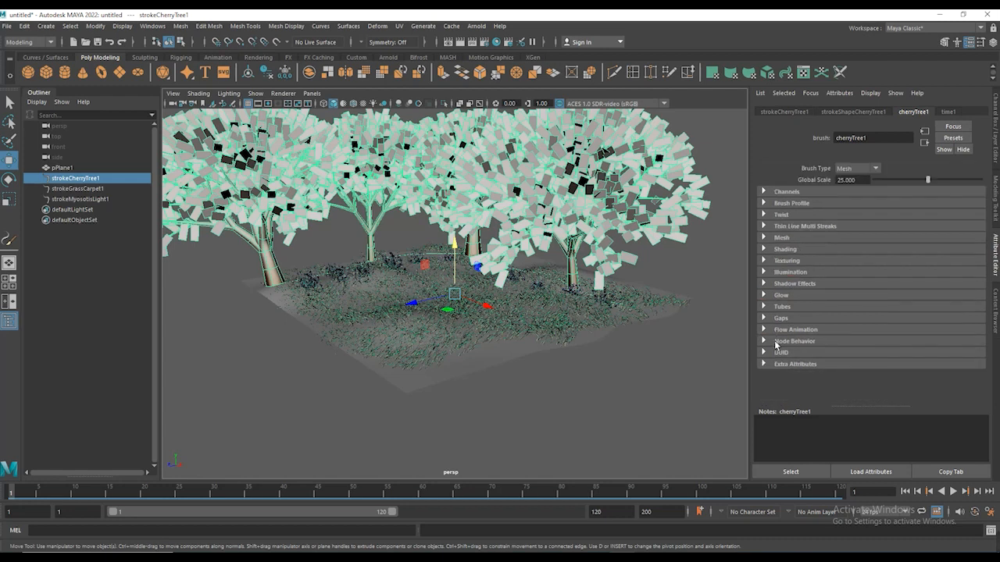
{"action": "left_click", "coordinate": [768, 332]}
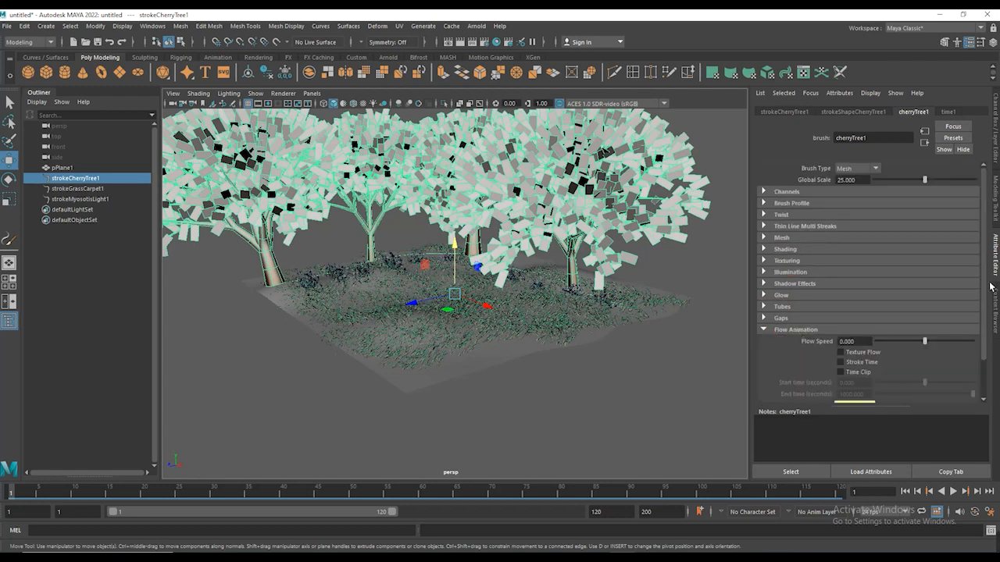
{"action": "scroll", "coordinate": [813, 304], "scroll_direction": "down", "scroll_amount": 3}
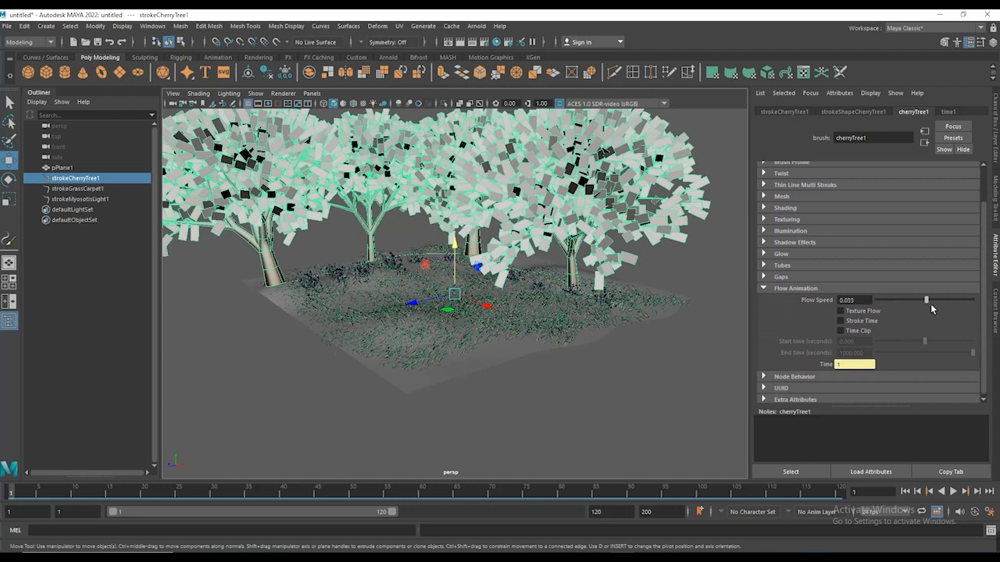
{"action": "left_click_drag", "start_coordinate": [930, 304], "coordinate": [976, 306]}
{"action": "left_click", "coordinate": [841, 330]}
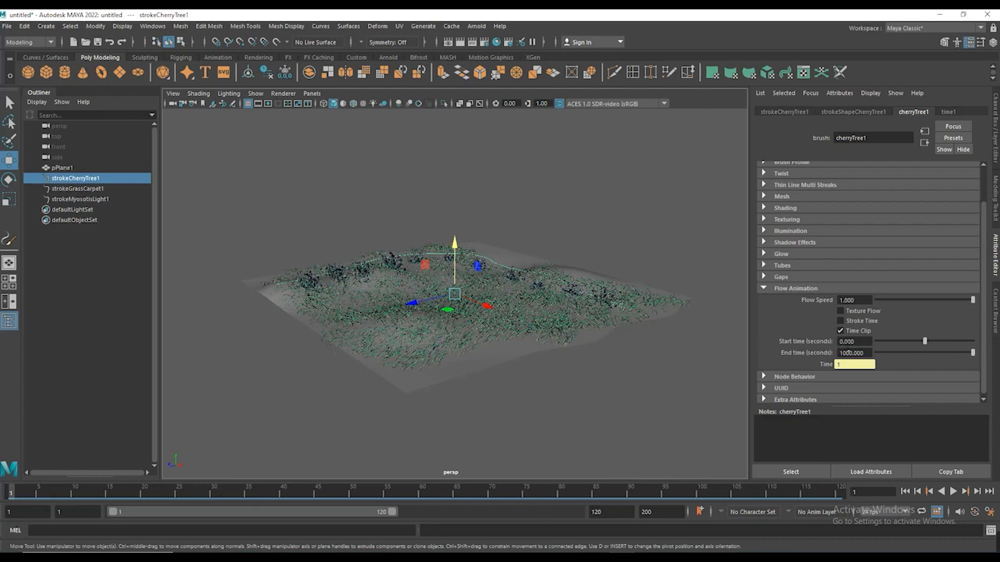
Step: Set the cherry tree brush's time clip to start at 1 second and end at 4 seconds
{"action": "left_click", "coordinate": [842, 341]}
{"action": "left_click_drag", "start_coordinate": [854, 355], "coordinate": [845, 355]}
{"action": "type", "text": "4"}
{"action": "key", "text": "Return"}
{"action": "mouse_move", "coordinate": [978, 304]}
{"action": "left_mouse_down"}
{"action": "mouse_move", "coordinate": [953, 313]}
{"action": "mouse_move", "coordinate": [979, 308]}
{"action": "left_mouse_up"}
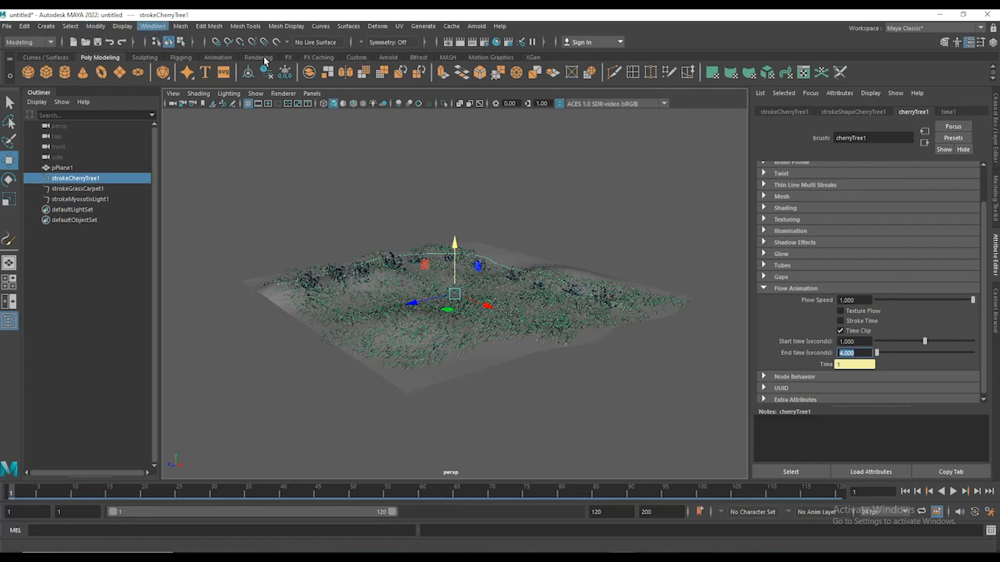
Step: Display the time node's attributes, play the cherry tree growth animation, and return to the first frame
{"action": "left_click", "coordinate": [949, 114]}
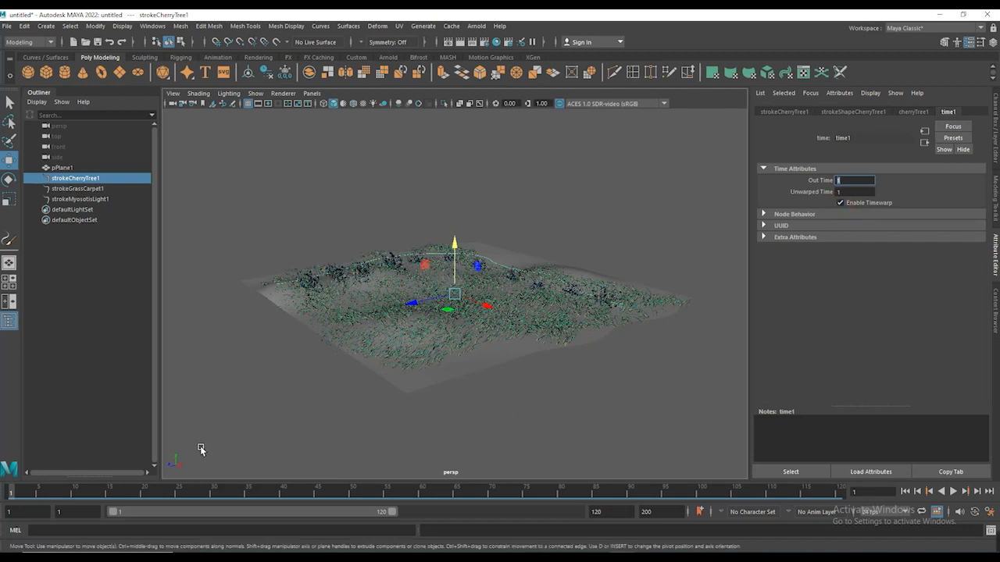
{"action": "left_click", "coordinate": [953, 491]}
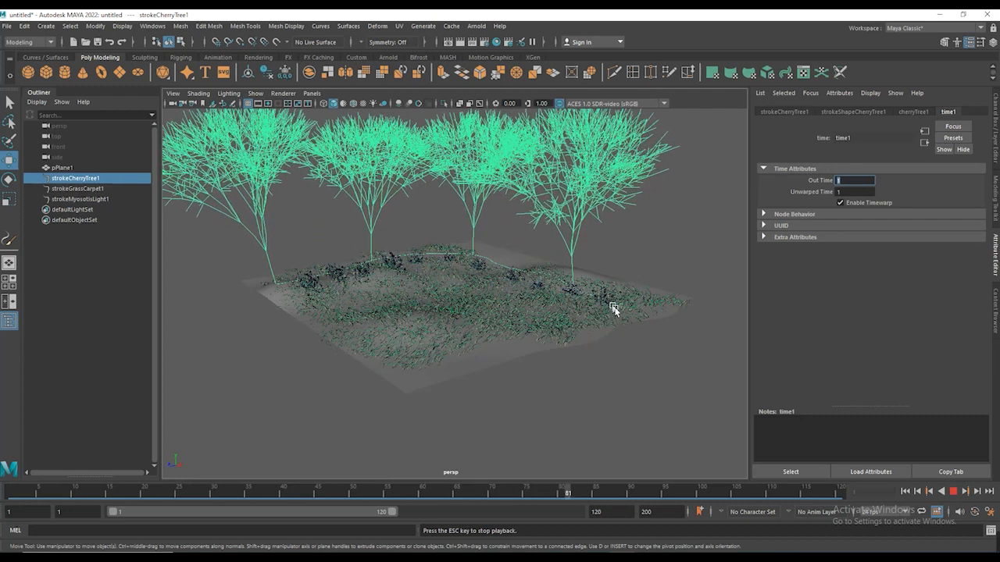
{"action": "left_click", "coordinate": [953, 492]}
{"action": "left_click", "coordinate": [905, 491]}
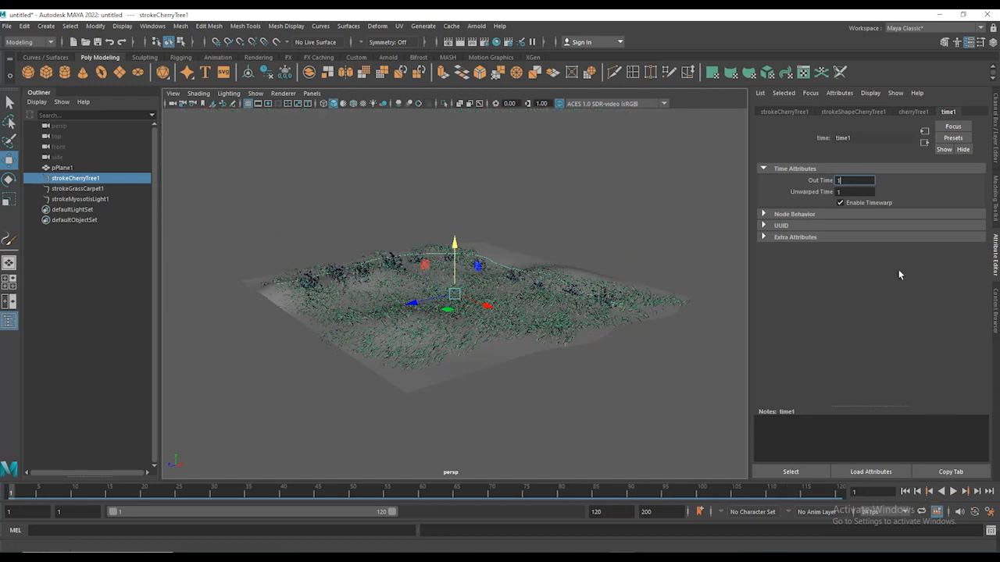
Step: Review the cherry tree brush's end time and the time node, replay the growth animation, and stop playback
{"action": "left_click", "coordinate": [914, 113]}
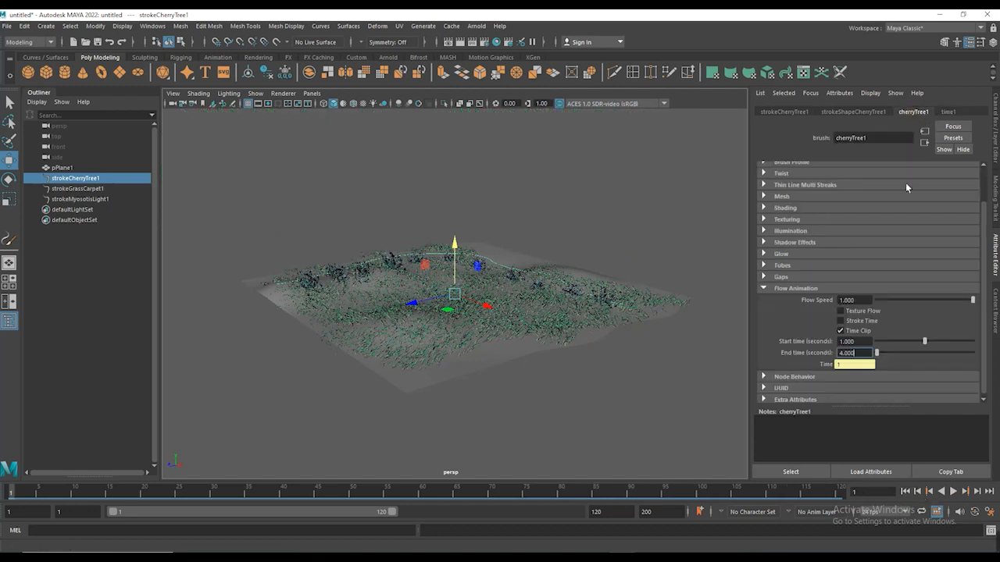
{"action": "left_click", "coordinate": [840, 355]}
{"action": "double_click", "coordinate": [841, 353]}
{"action": "left_click", "coordinate": [948, 112]}
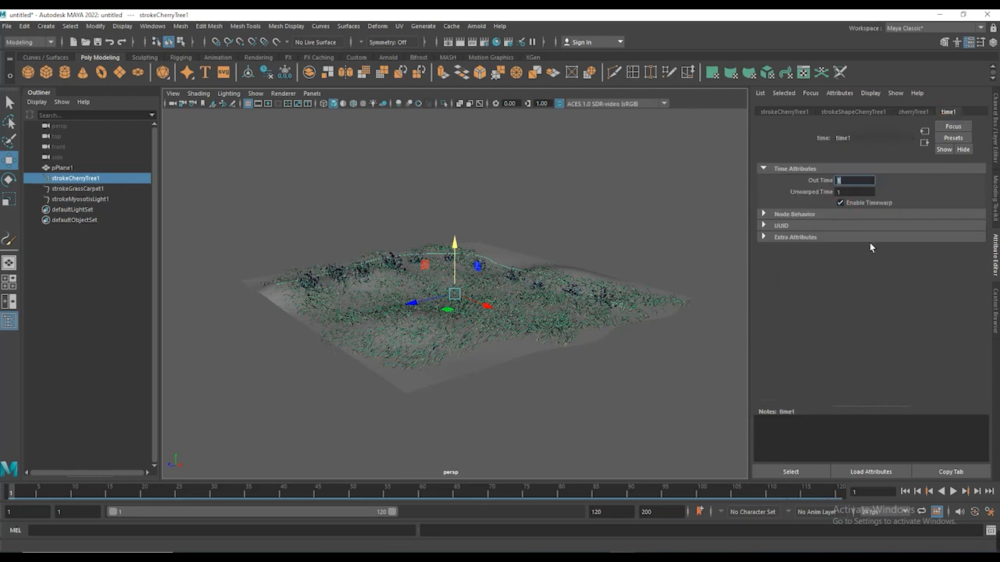
{"action": "left_click", "coordinate": [953, 491]}
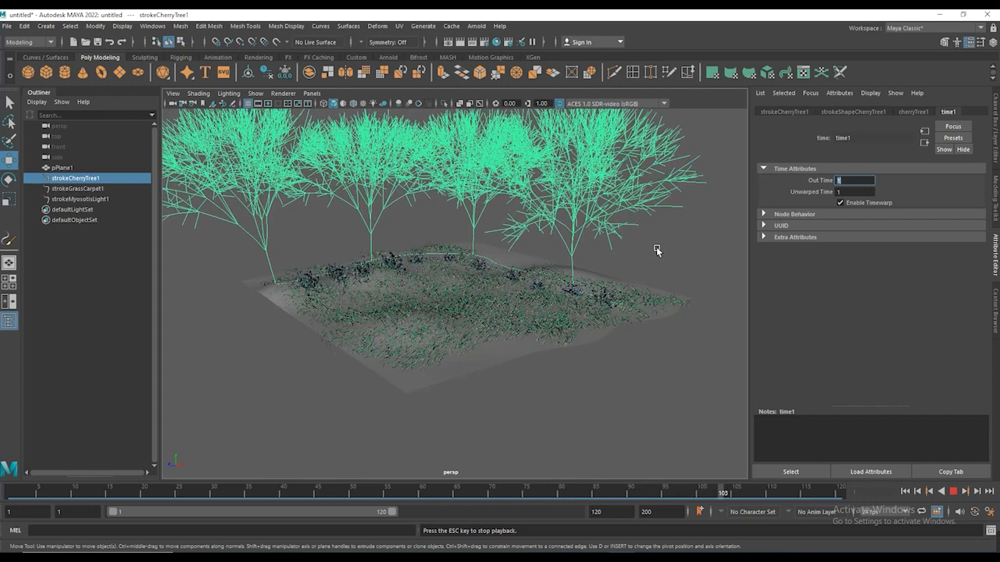
{"action": "left_click", "coordinate": [953, 491]}
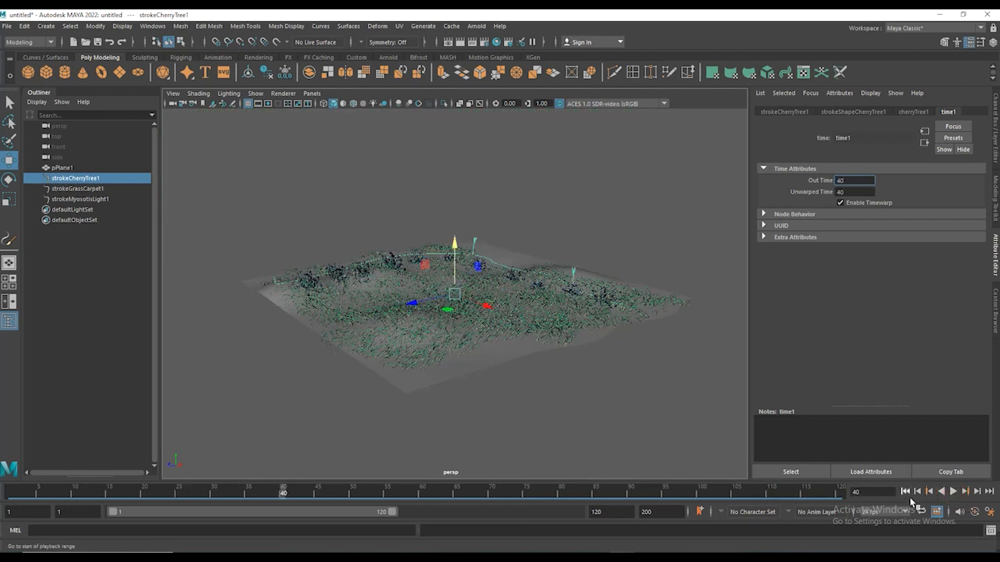
Step: From the first frame, set the grass carpet brush's flow speed to 1 and enable Time Clip in its flow animation settings
{"action": "left_click", "coordinate": [906, 493]}
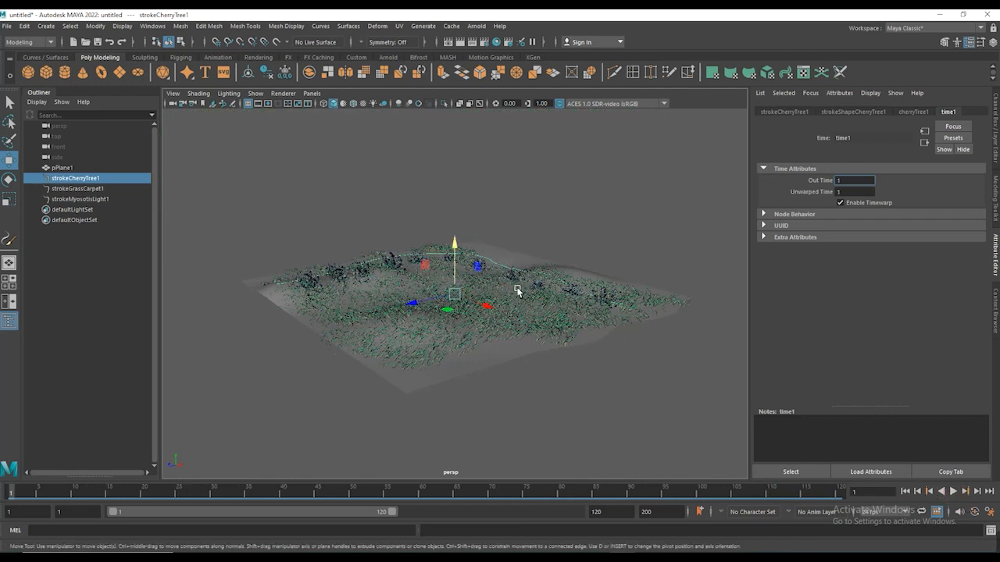
{"action": "left_click", "coordinate": [369, 320]}
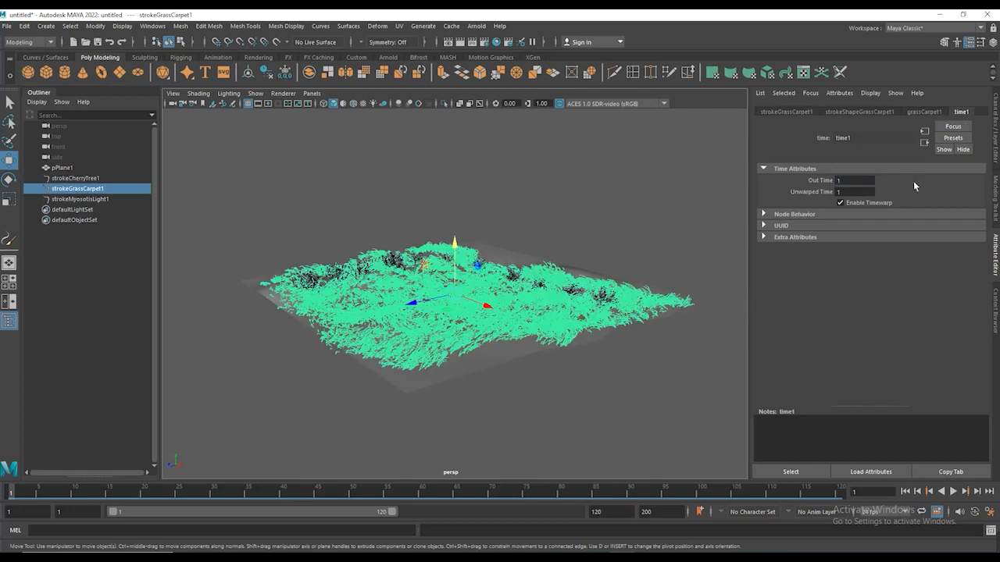
{"action": "left_click", "coordinate": [925, 112]}
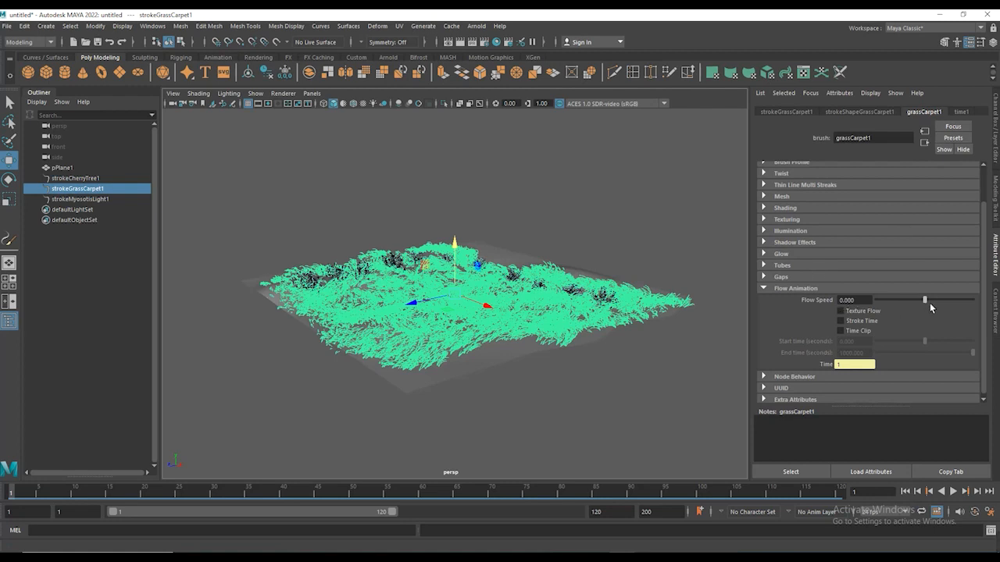
{"action": "left_click_drag", "start_coordinate": [982, 312], "coordinate": [982, 311]}
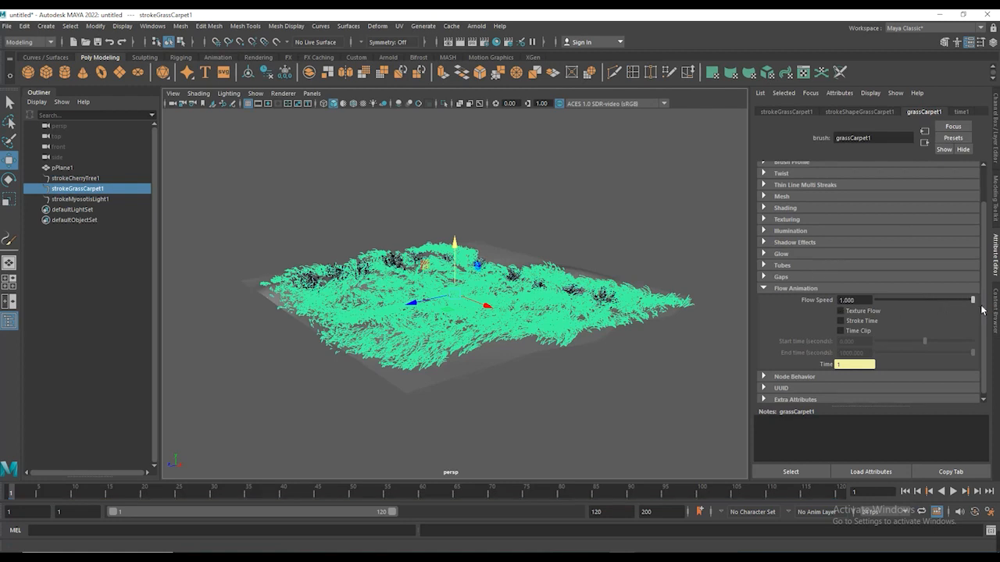
{"action": "left_click", "coordinate": [844, 331]}
Step: Set the grass carpet brush's time clip to start at 1 second and end at 5 seconds, and display the time node's attributes
{"action": "left_click", "coordinate": [842, 342]}
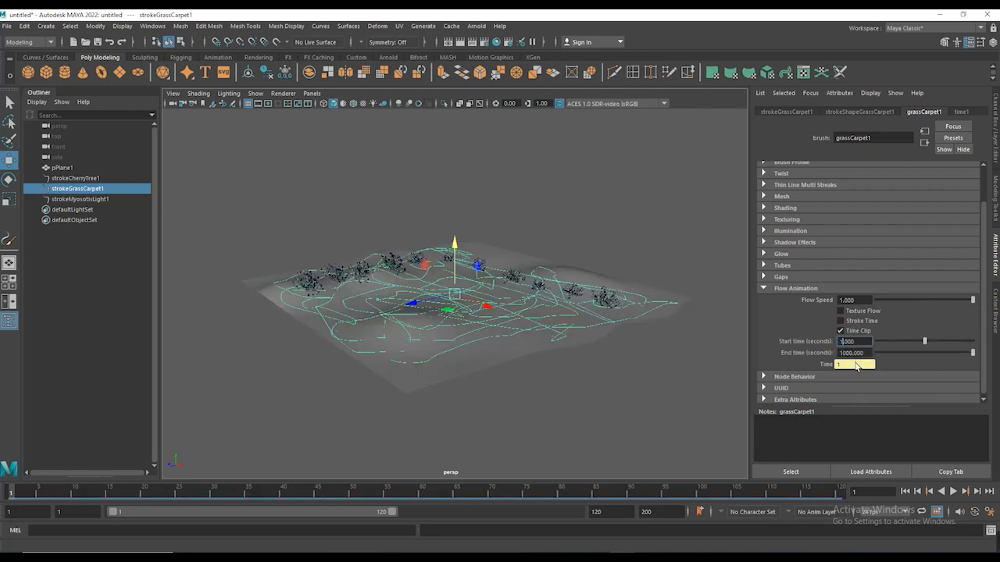
{"action": "left_click_drag", "start_coordinate": [852, 354], "coordinate": [836, 353]}
{"action": "type", "text": "5"}
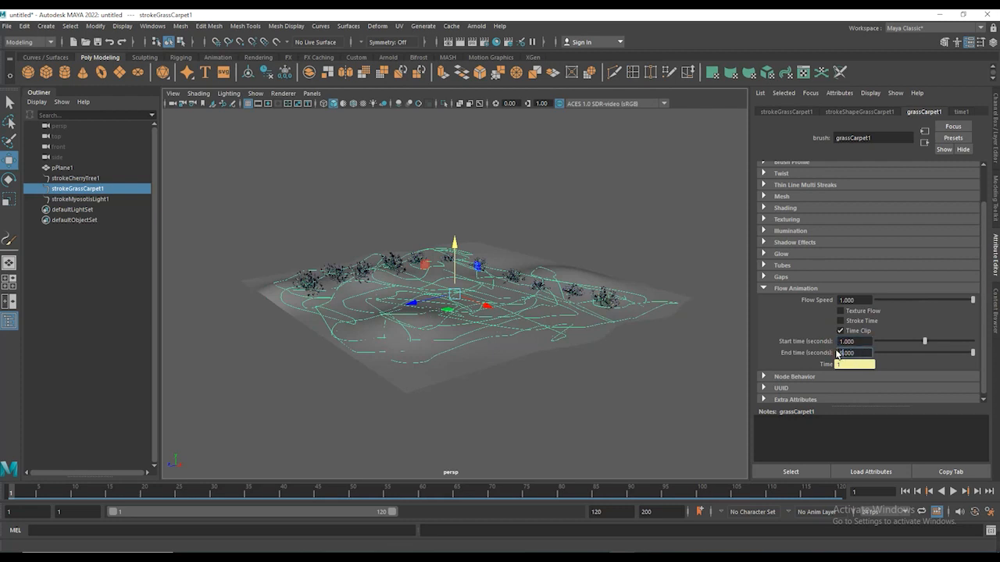
{"action": "key", "text": "Return"}
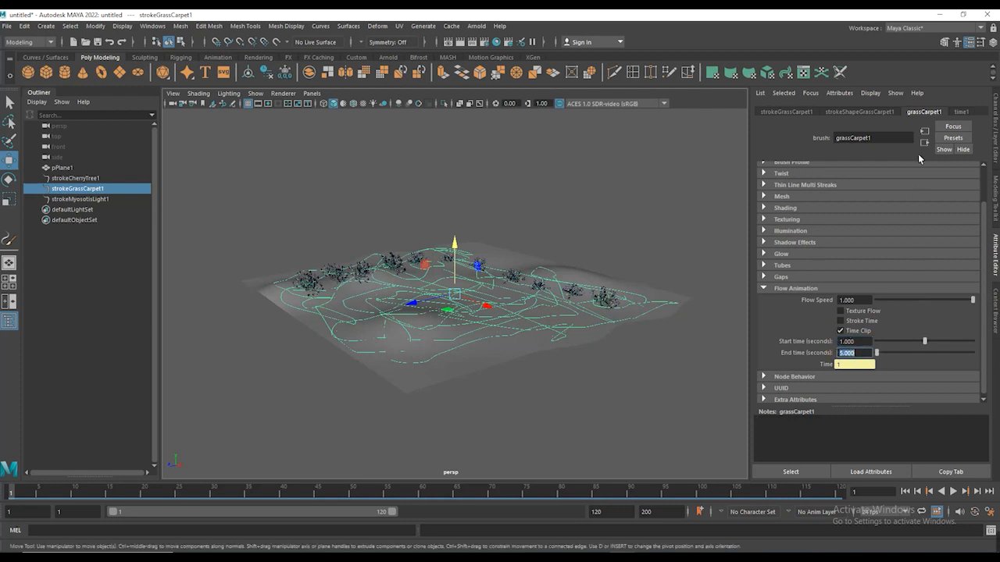
{"action": "left_click", "coordinate": [959, 114]}
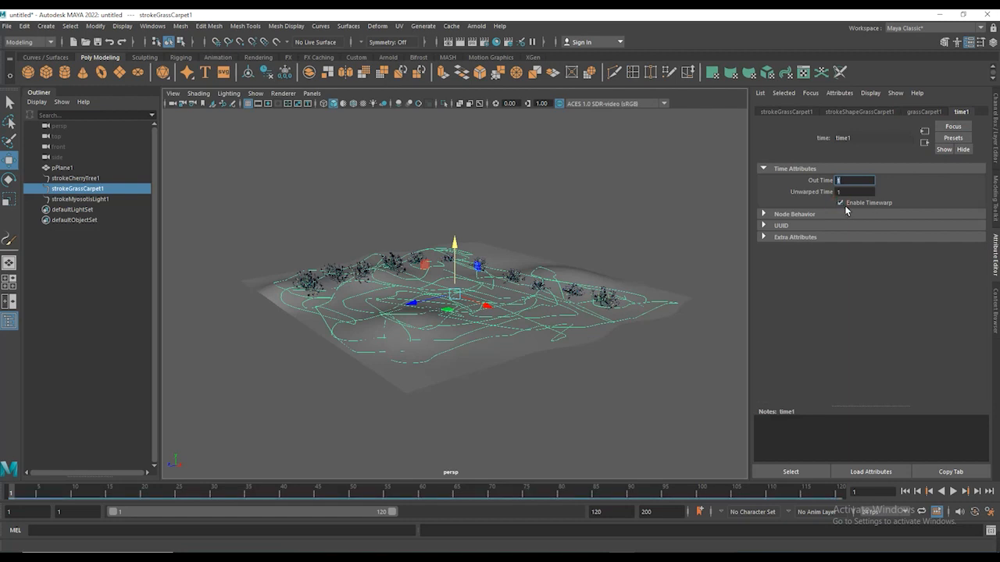
Step: Set the myosotis flower brush's flow speed to 1 and enable Time Clip in its flow animation settings
{"action": "left_click", "coordinate": [402, 266]}
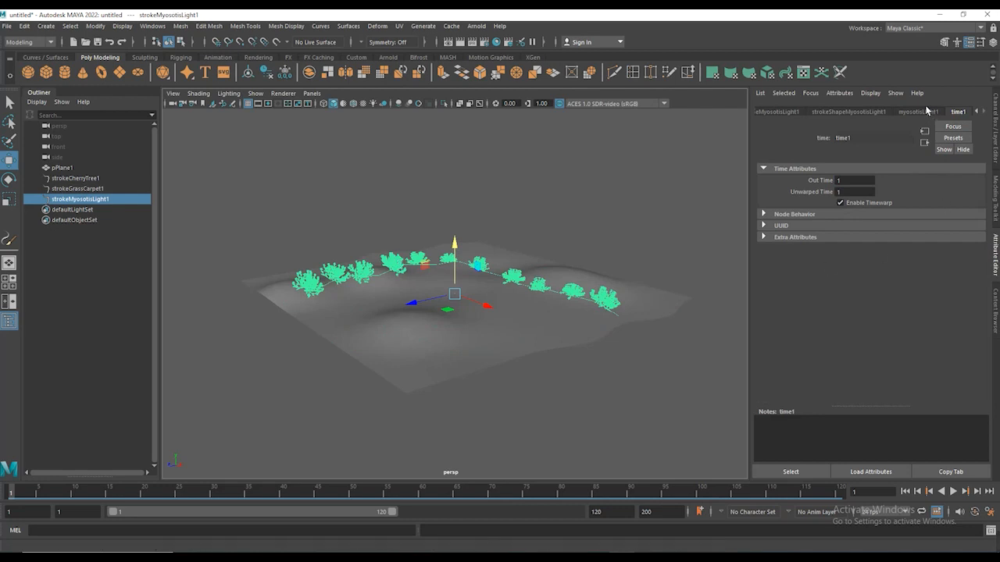
{"action": "left_click", "coordinate": [917, 111]}
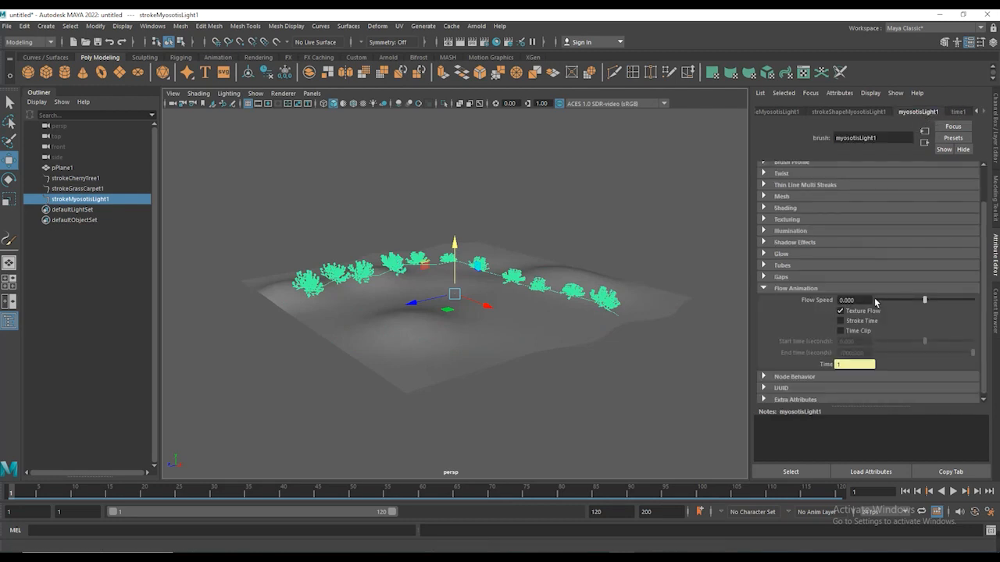
{"action": "left_click", "coordinate": [928, 302]}
{"action": "left_click", "coordinate": [910, 306]}
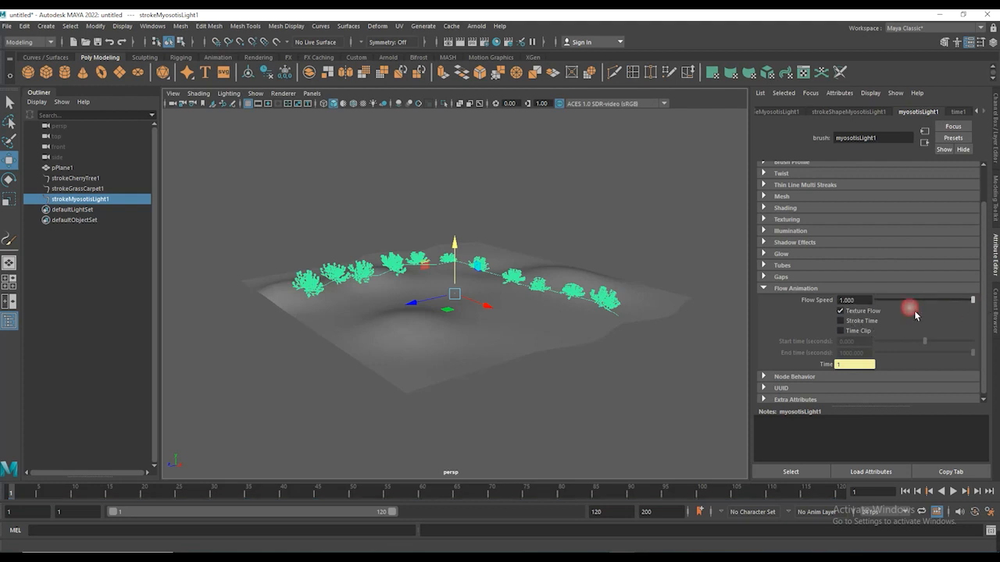
{"action": "left_click", "coordinate": [840, 331]}
Step: Set the myosotis brush's time clip to start at 1 second and end at 6 seconds, and display the time node's attributes
{"action": "left_click", "coordinate": [839, 341]}
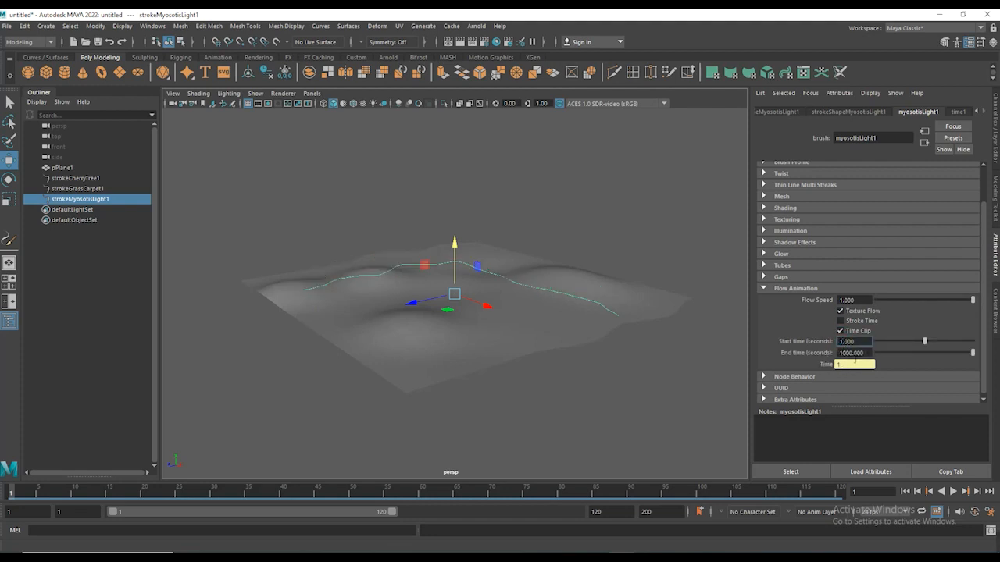
{"action": "left_click_drag", "start_coordinate": [853, 355], "coordinate": [832, 350]}
{"action": "type", "text": "6"}
{"action": "key", "text": "Return"}
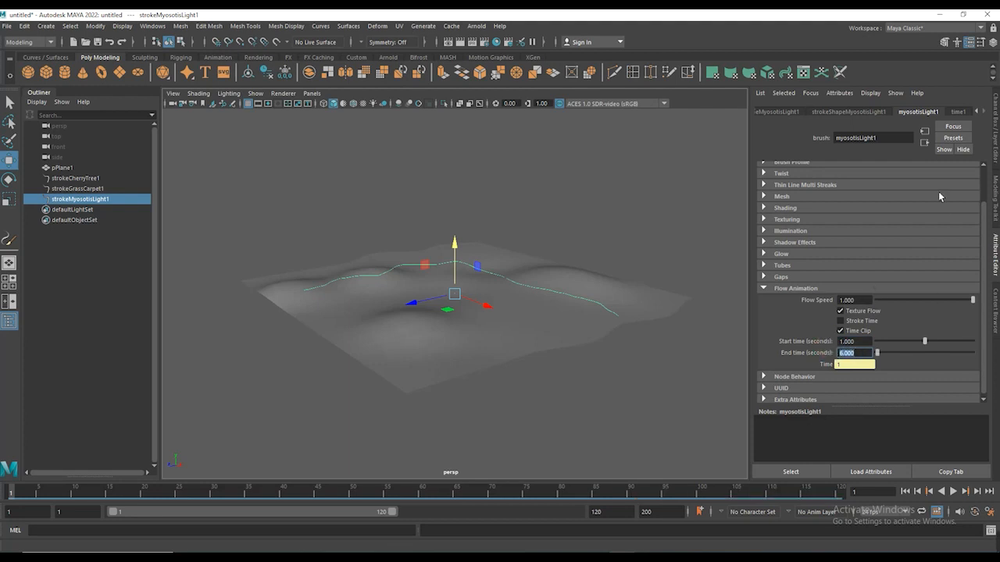
{"action": "left_click", "coordinate": [957, 112]}
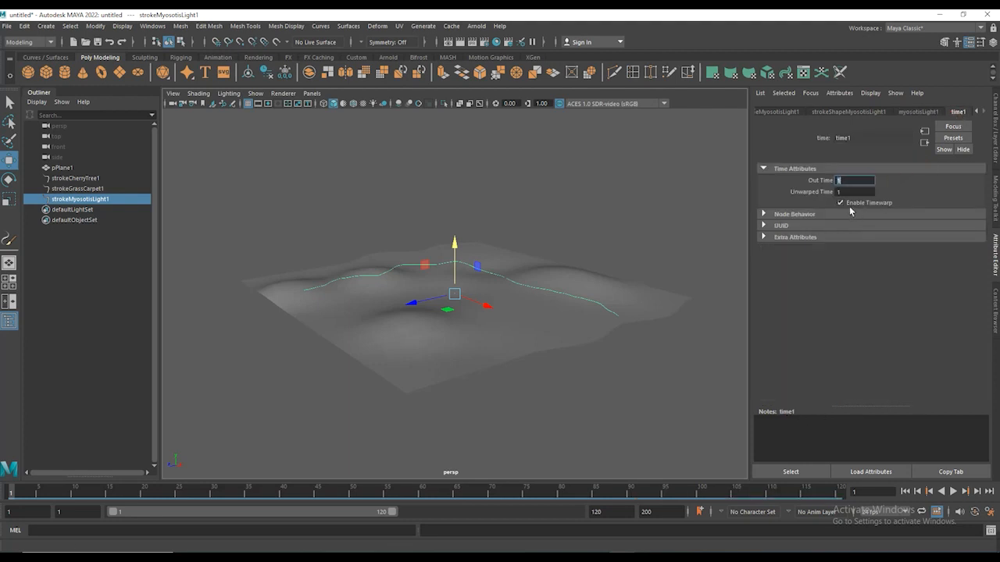
{"action": "left_click", "coordinate": [840, 203]}
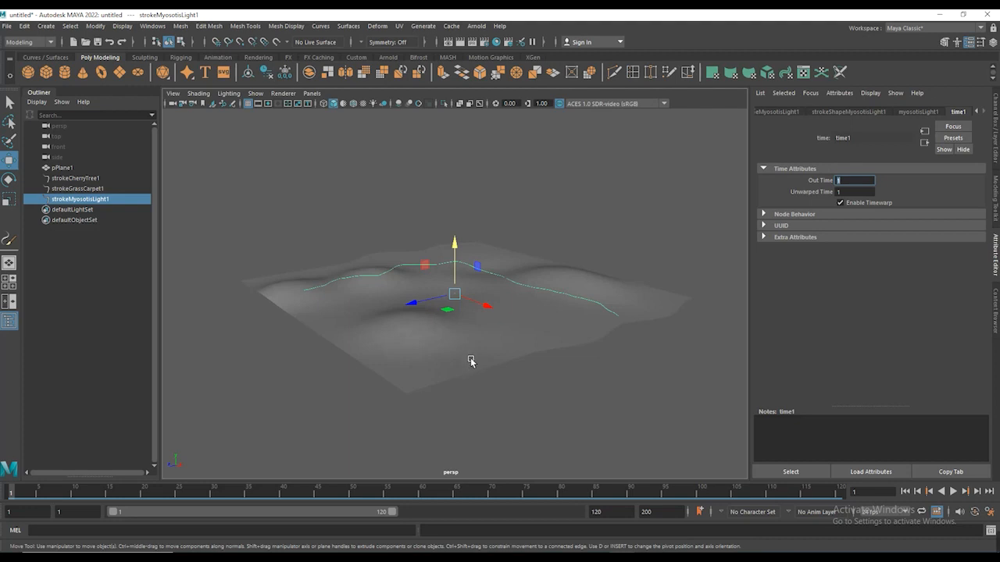
Step: Deselect the flower stroke and play the growth animation of the trees, grass and flowers in a closer view of the terrain
{"action": "mouse_move", "coordinate": [471, 359]}
{"action": "left_mouse_down", "text": "alt"}
{"action": "mouse_move", "coordinate": [464, 386]}
{"action": "mouse_move", "coordinate": [486, 387]}
{"action": "left_mouse_up", "text": "alt"}
{"action": "right_click_drag", "start_coordinate": [486, 387], "coordinate": [545, 391], "text": "alt"}
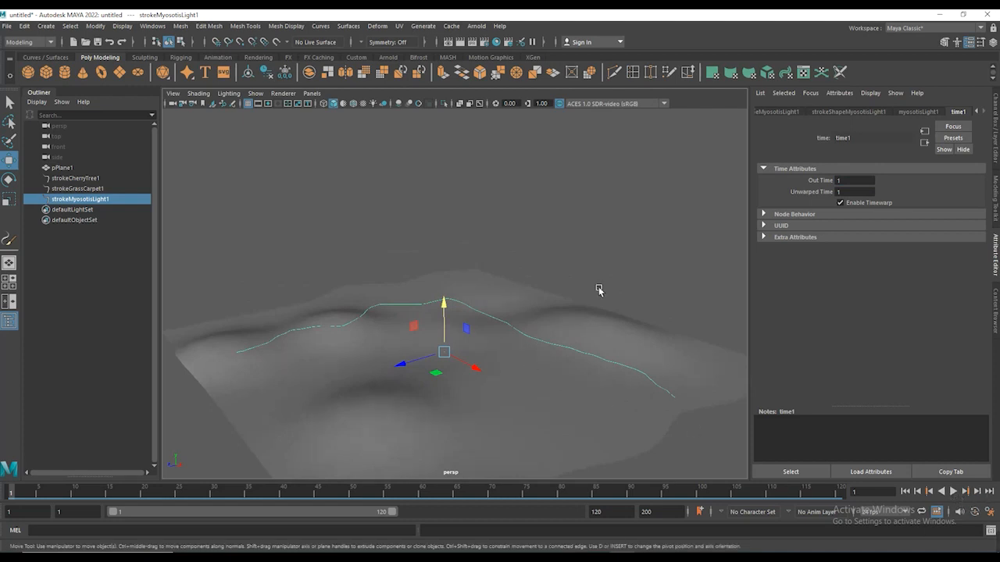
{"action": "left_click", "coordinate": [729, 398]}
{"action": "left_click", "coordinate": [953, 491]}
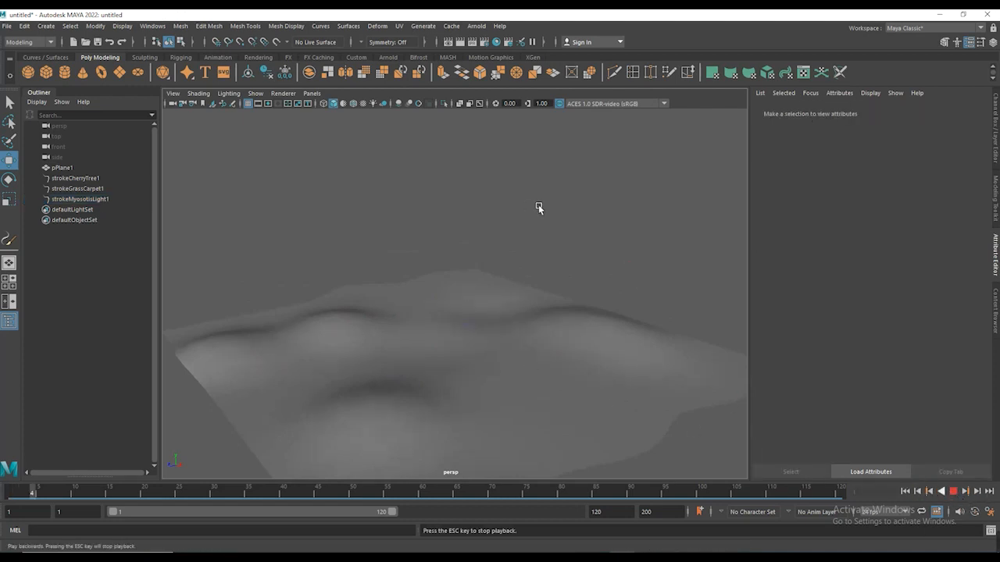